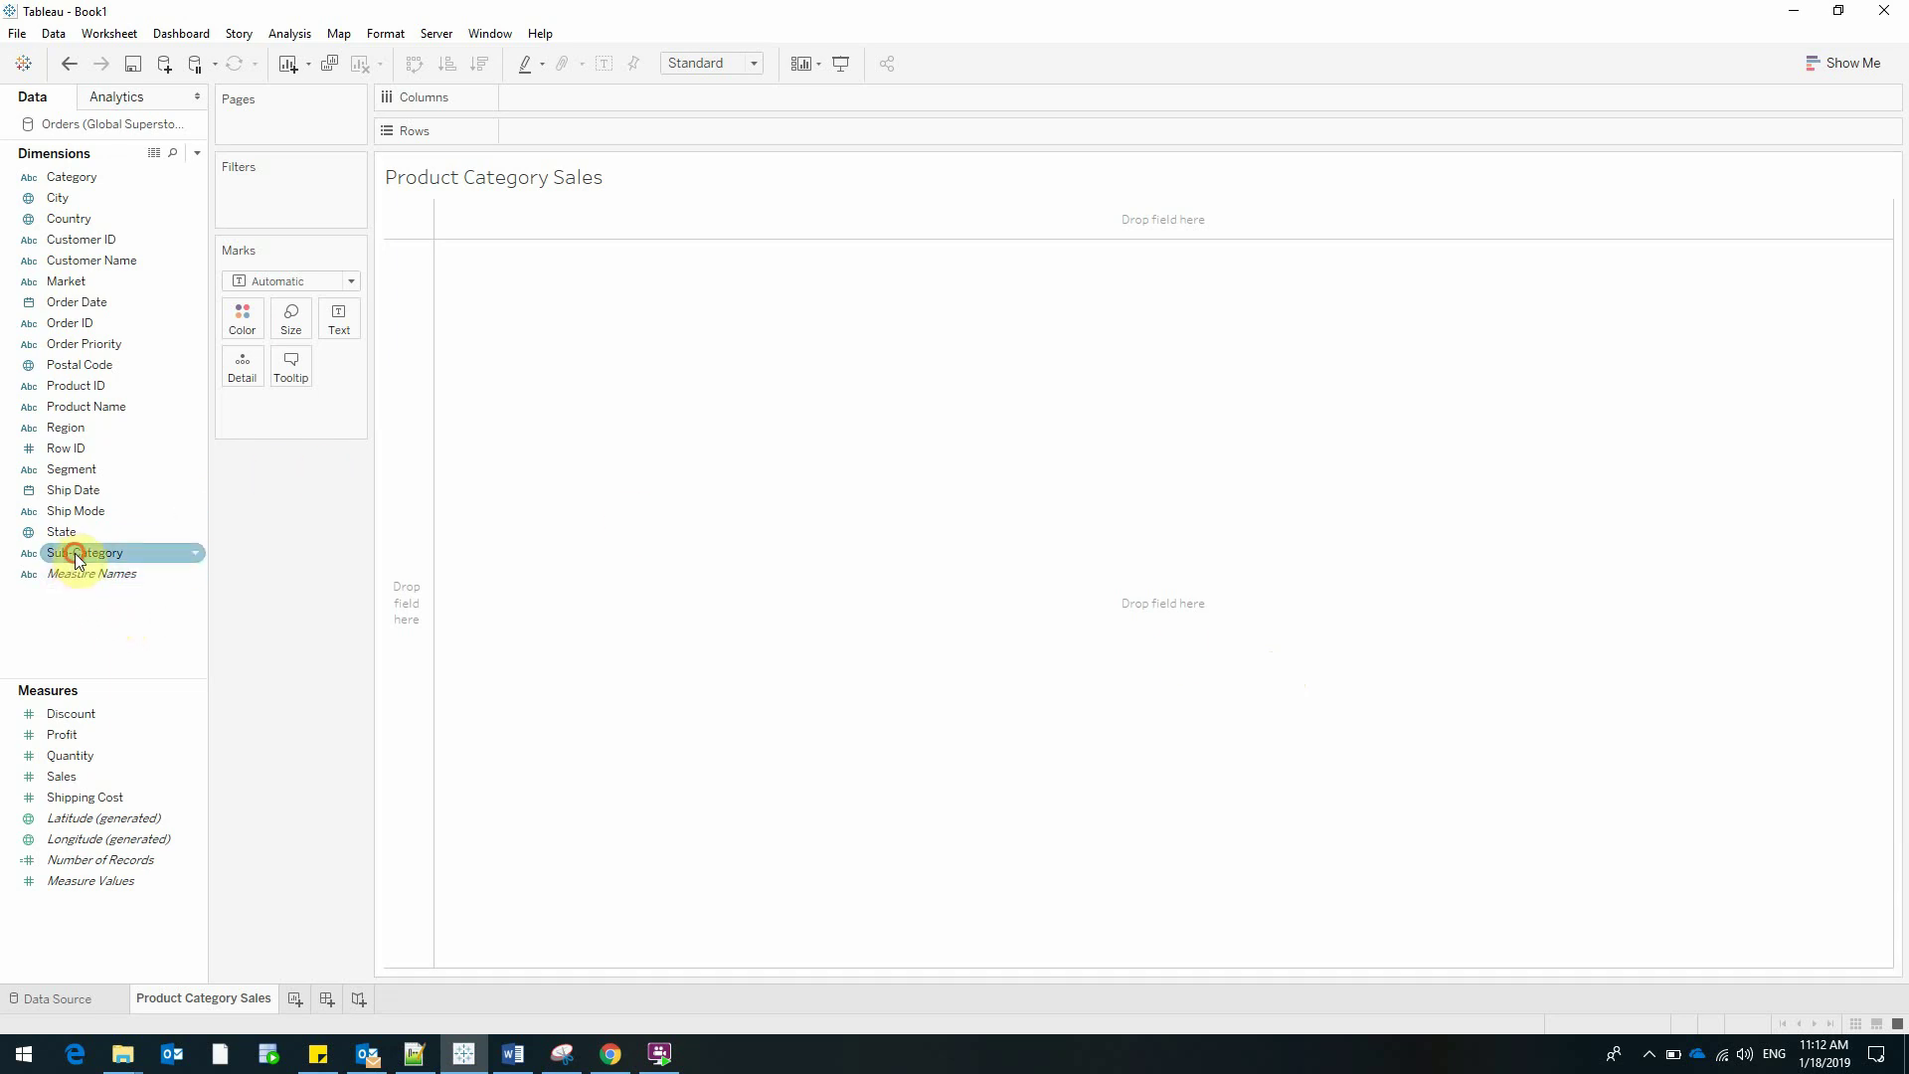
# - Drag Sub-Category onto Category to create a hierarchy named 'Products'
pyautogui.moveTo(75, 553); pyautogui.dragTo(83, 171)
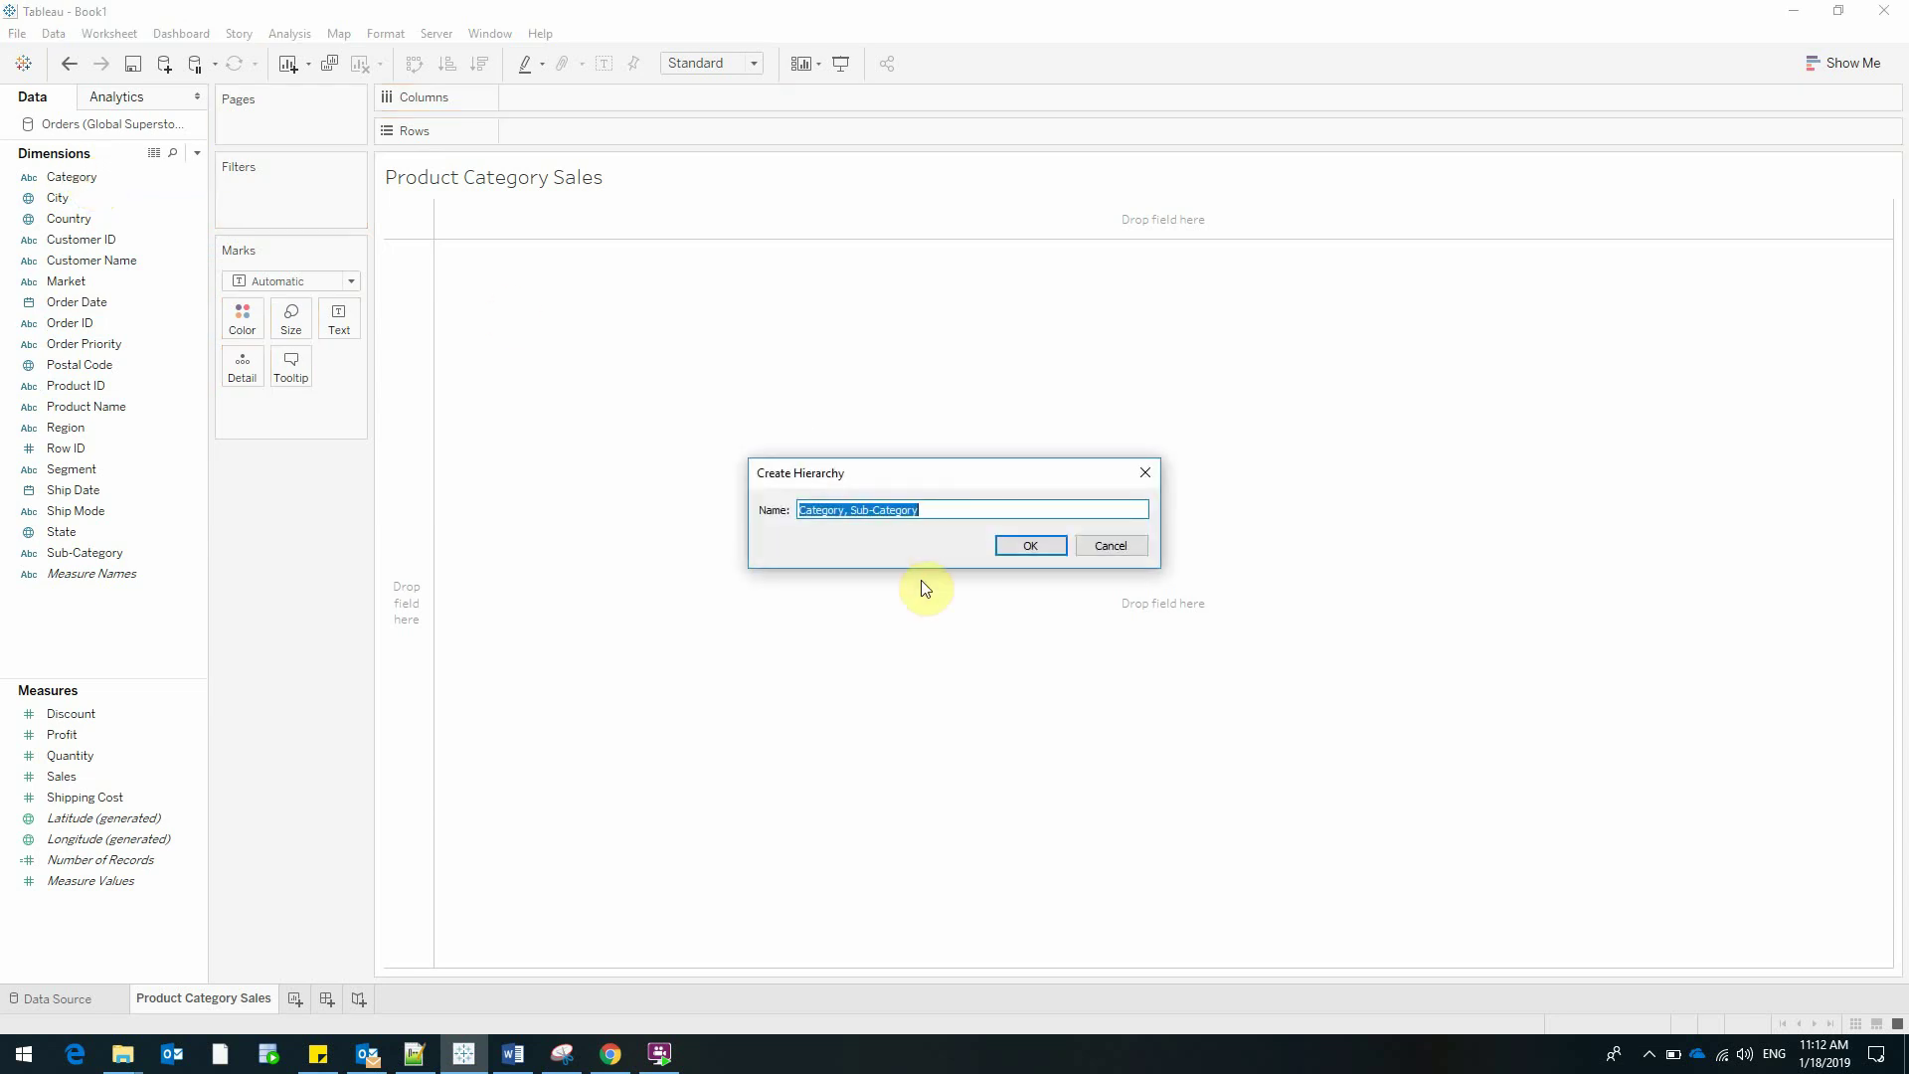
pyautogui.write('Products')
pyautogui.click(1035, 546)
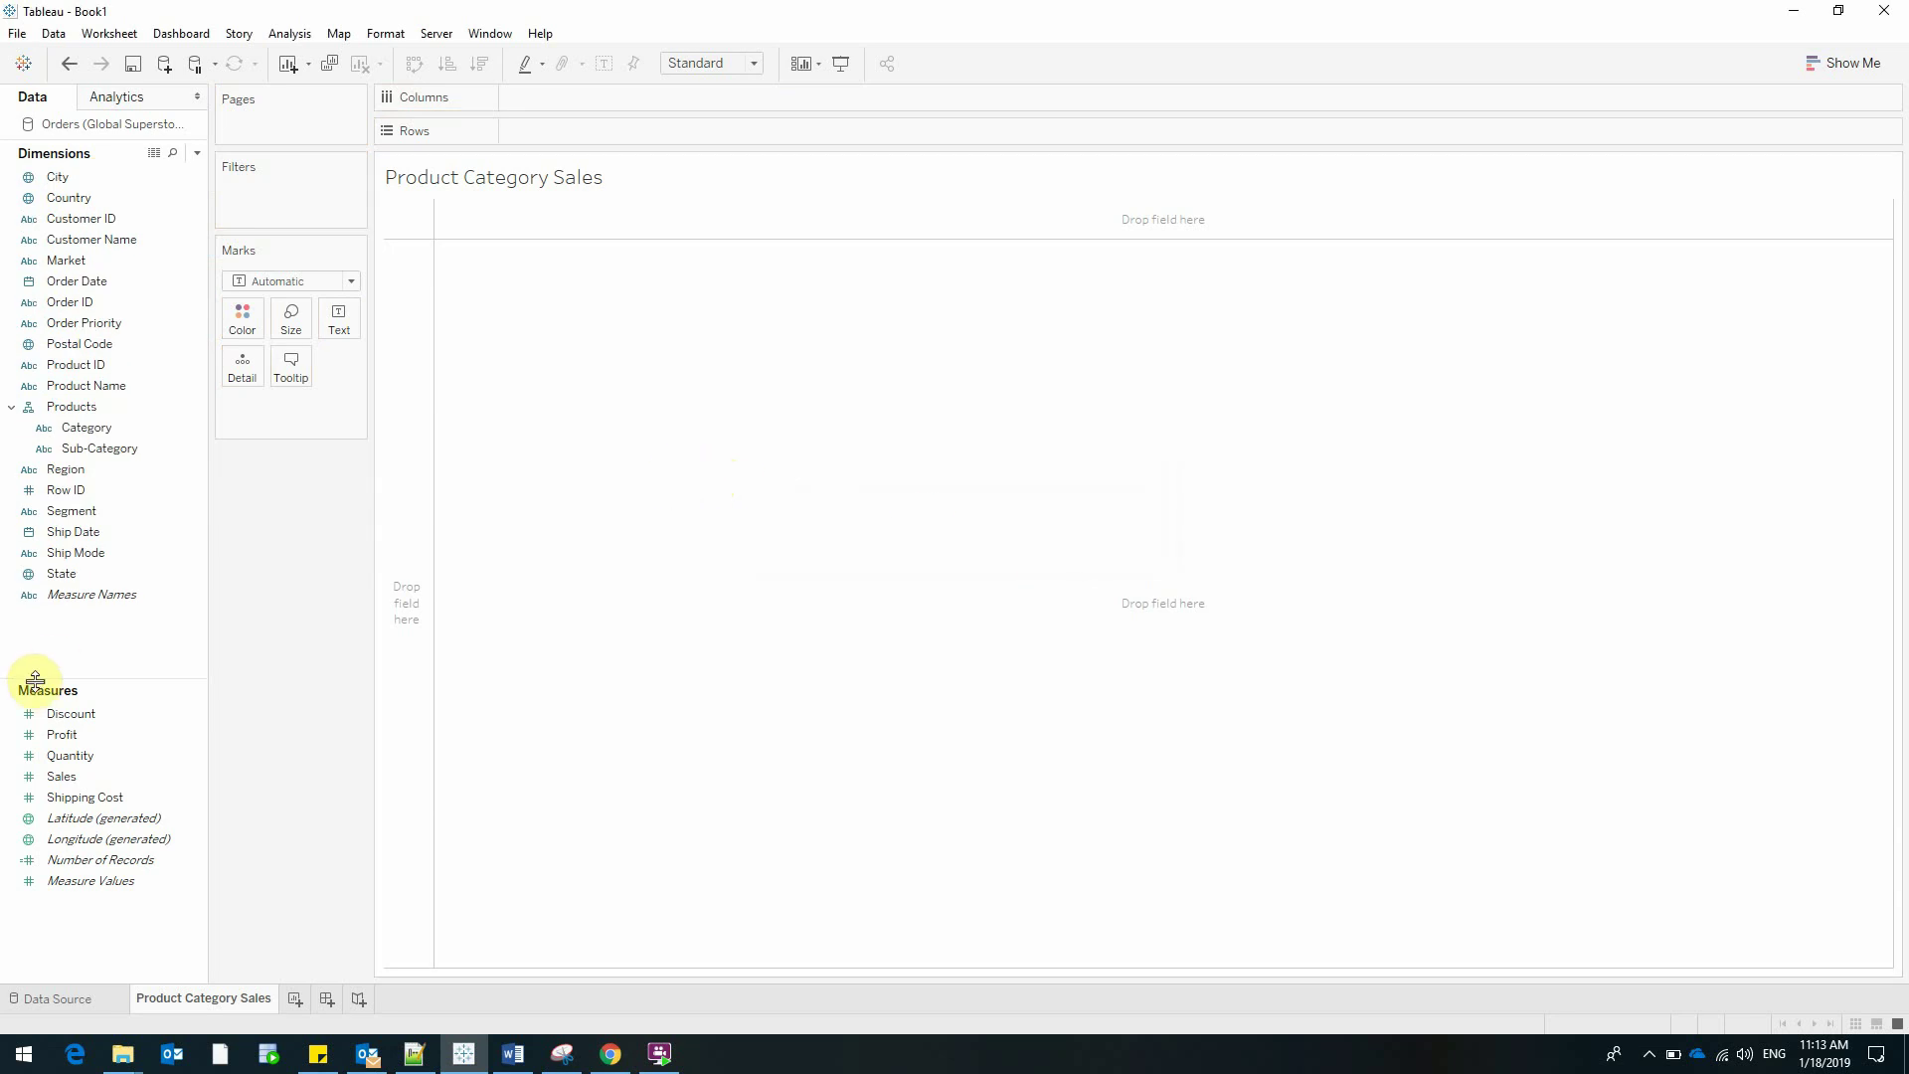
# - Plot SUM(Sales) against the Products hierarchy as horizontal bars, drilled down to all 17 sub-categories
pyautogui.click(92, 777)
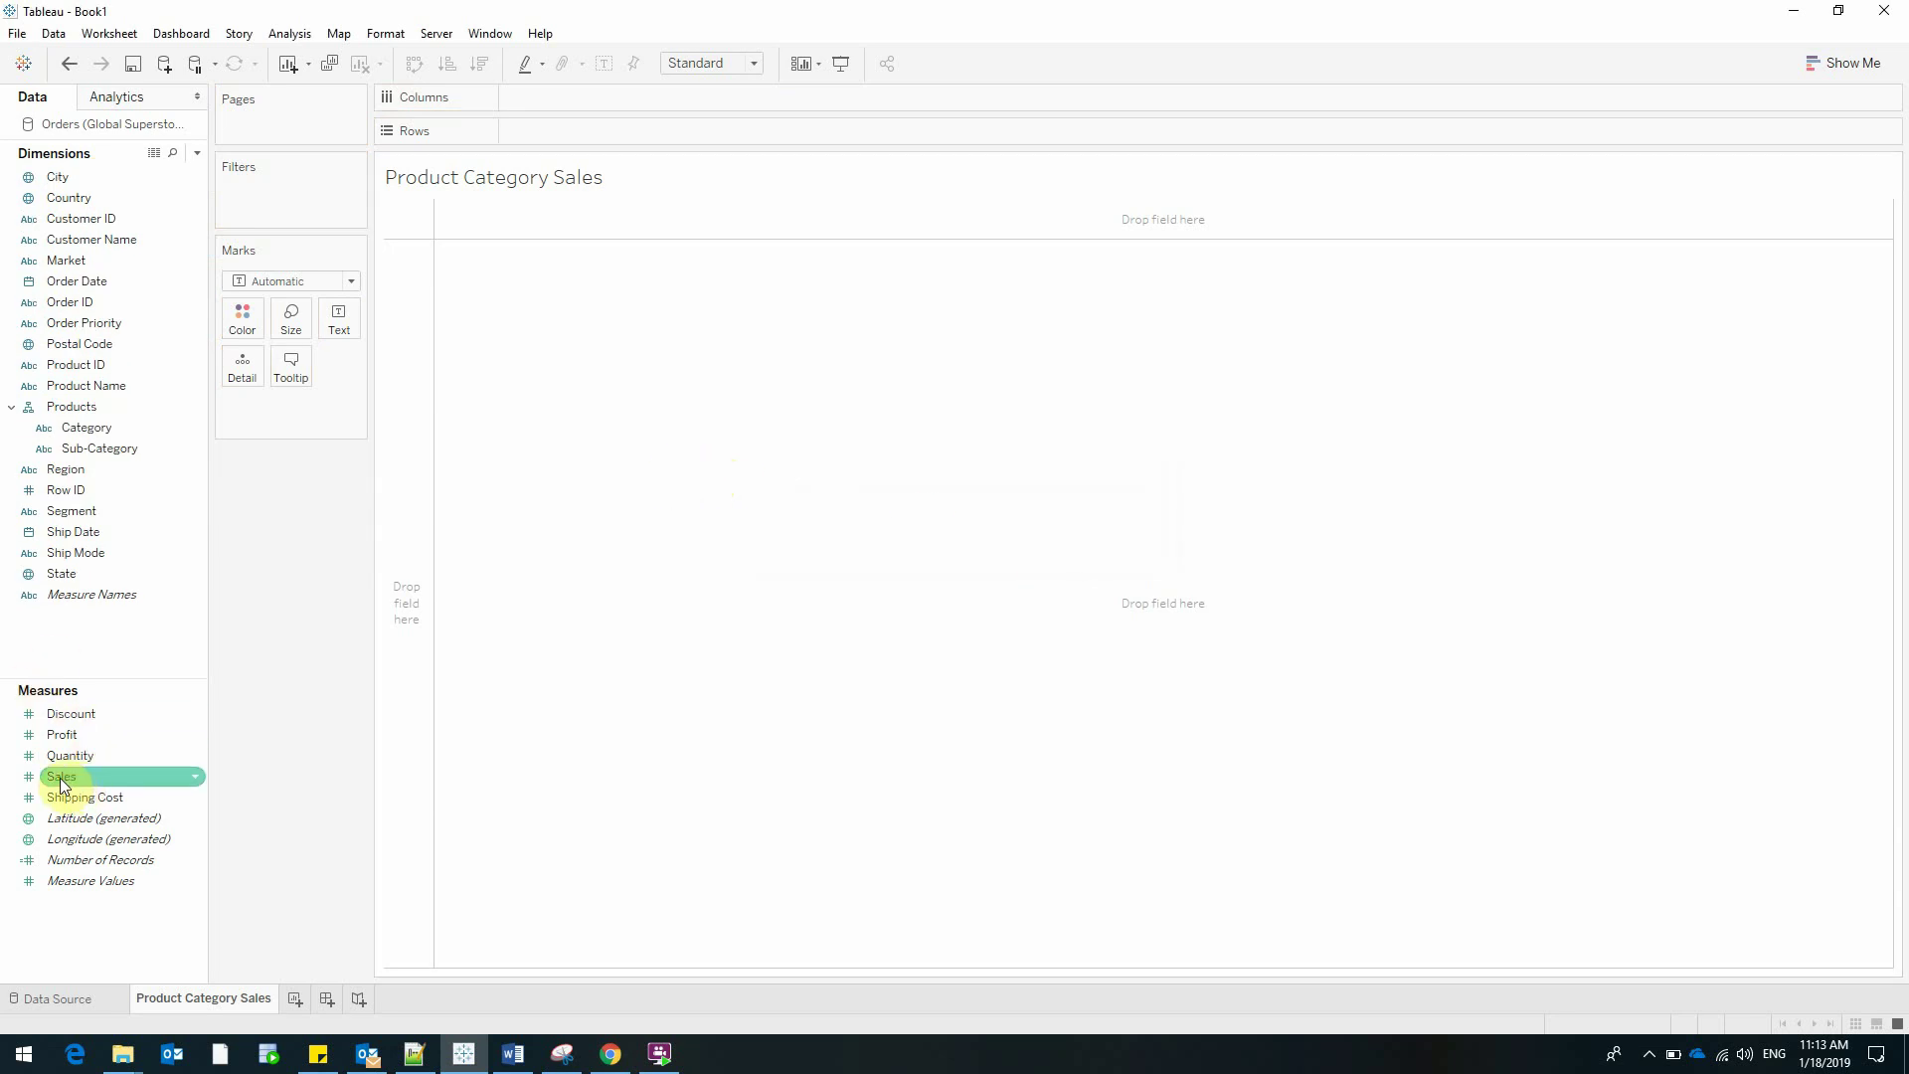
pyautogui.doubleClick(65, 781)
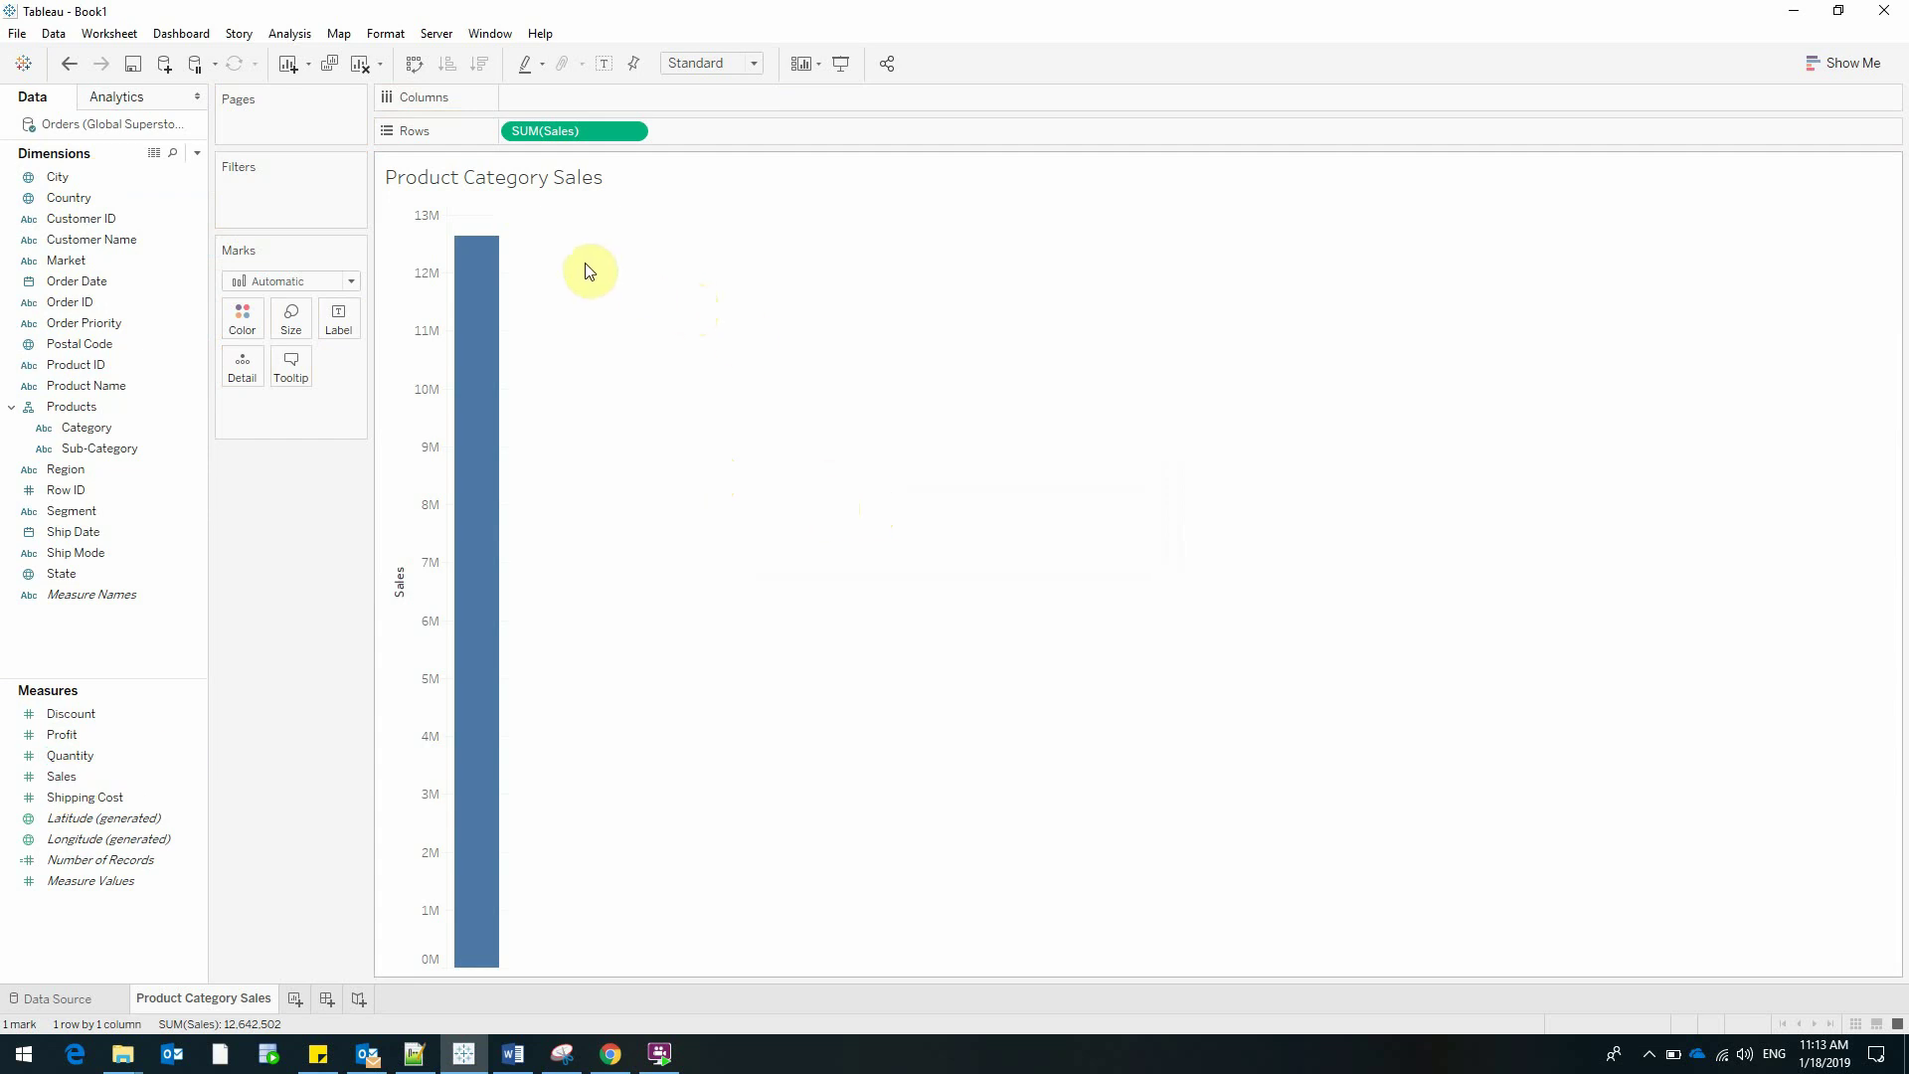
pyautogui.click(79, 411)
pyautogui.moveTo(80, 411); pyautogui.dragTo(585, 99)
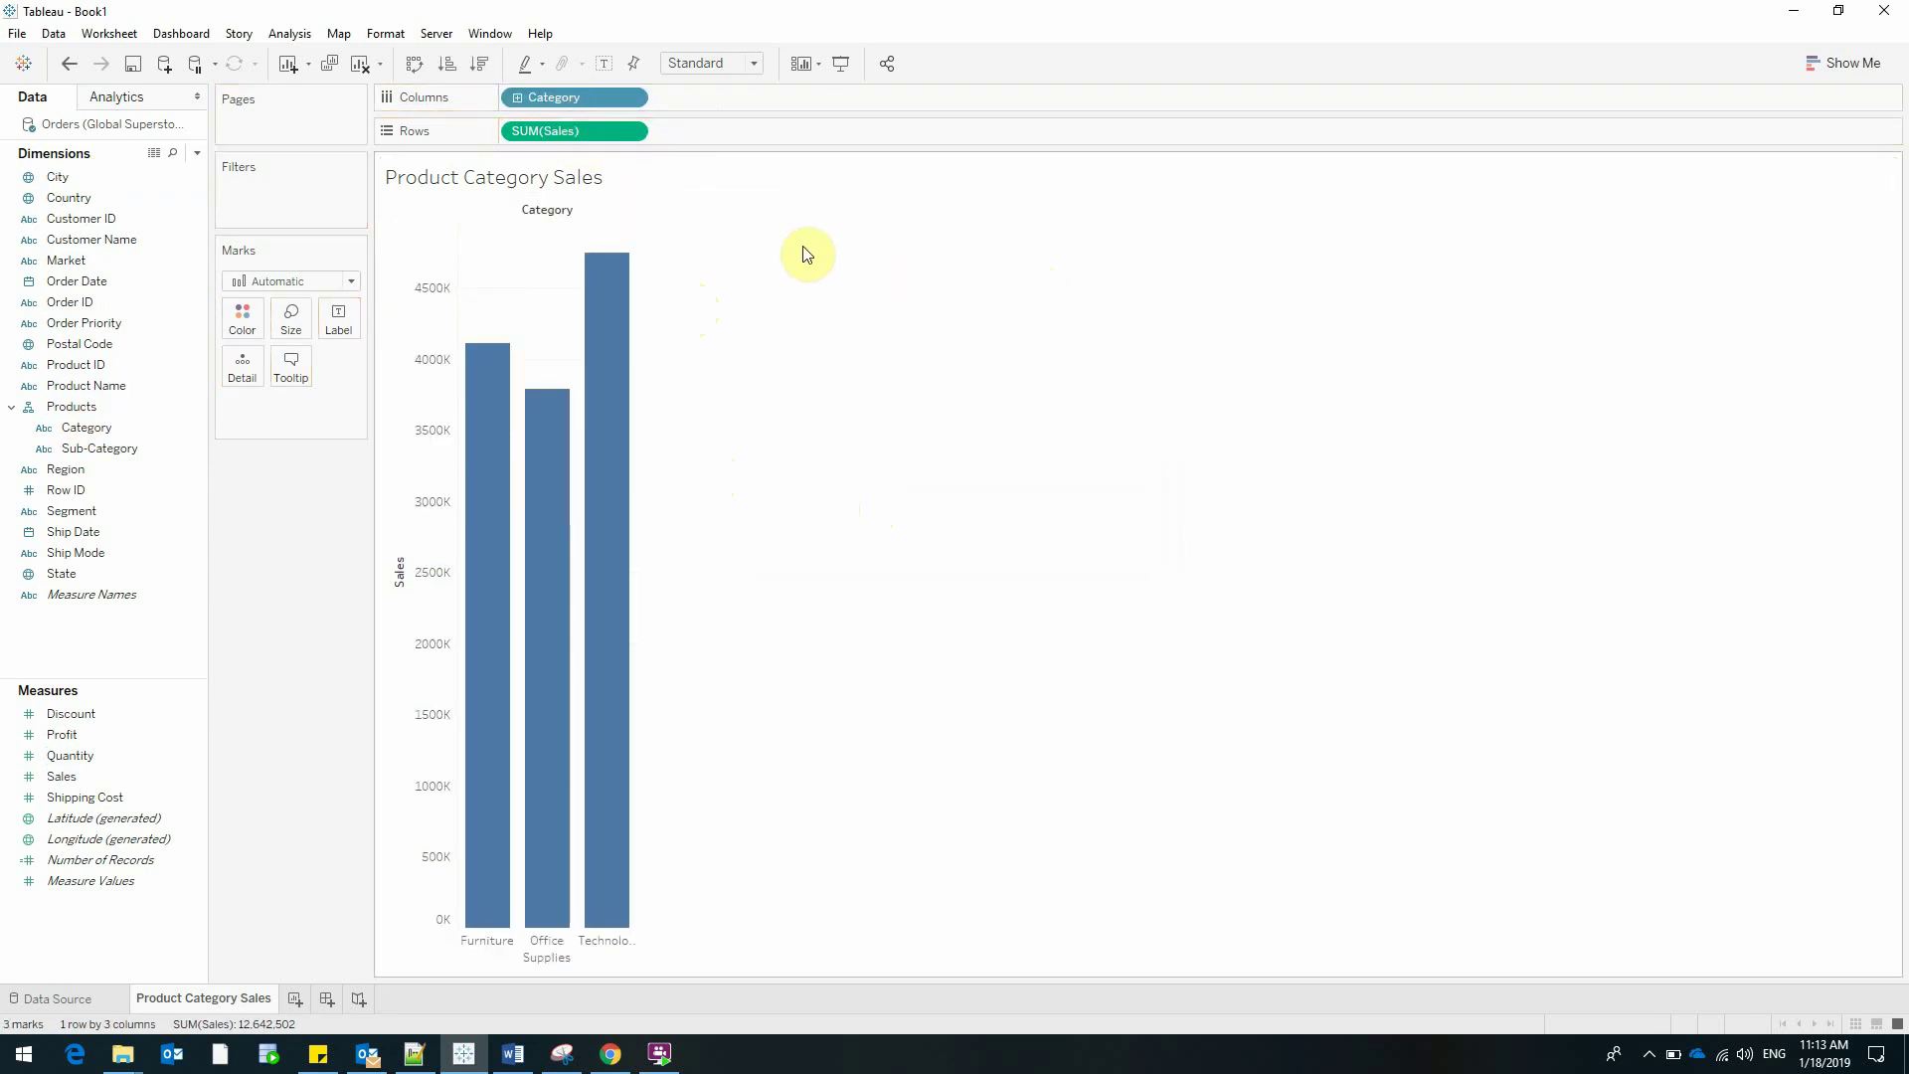
pyautogui.click(414, 64)
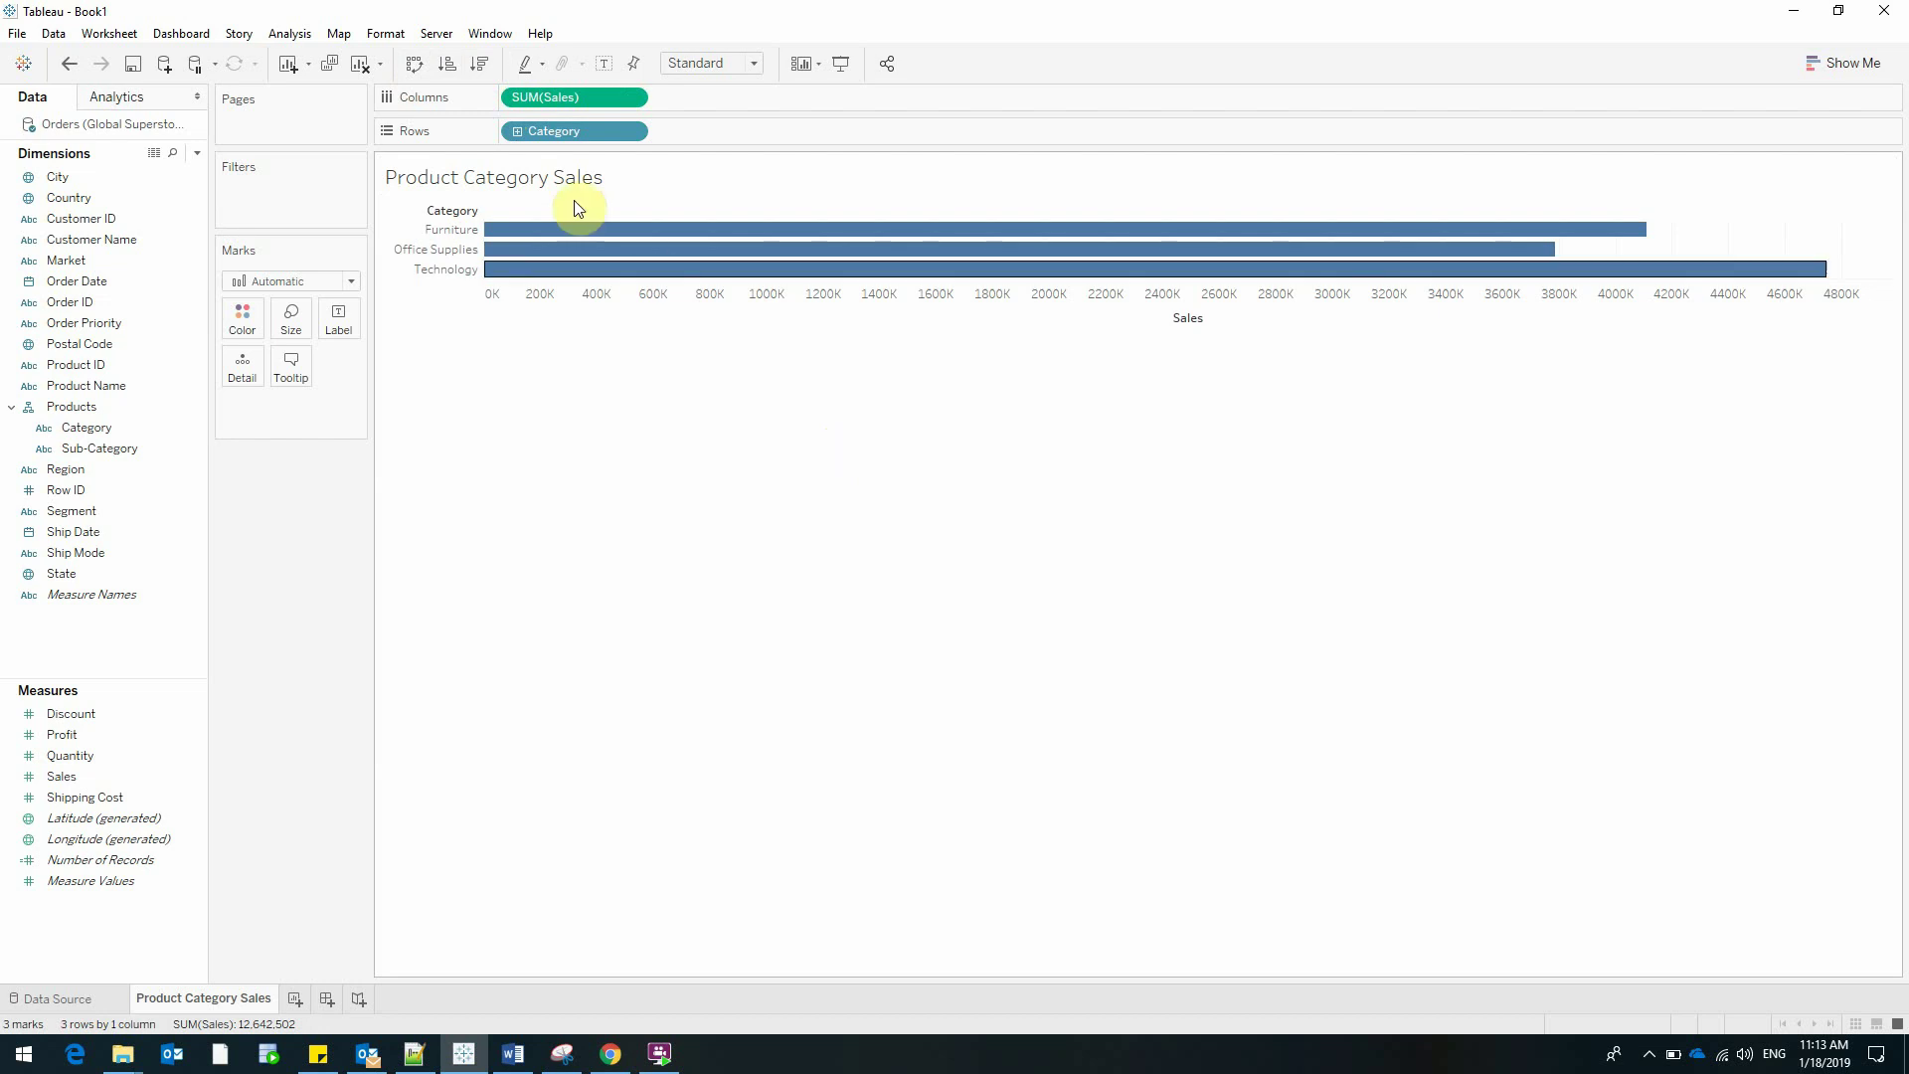
pyautogui.click(517, 131)
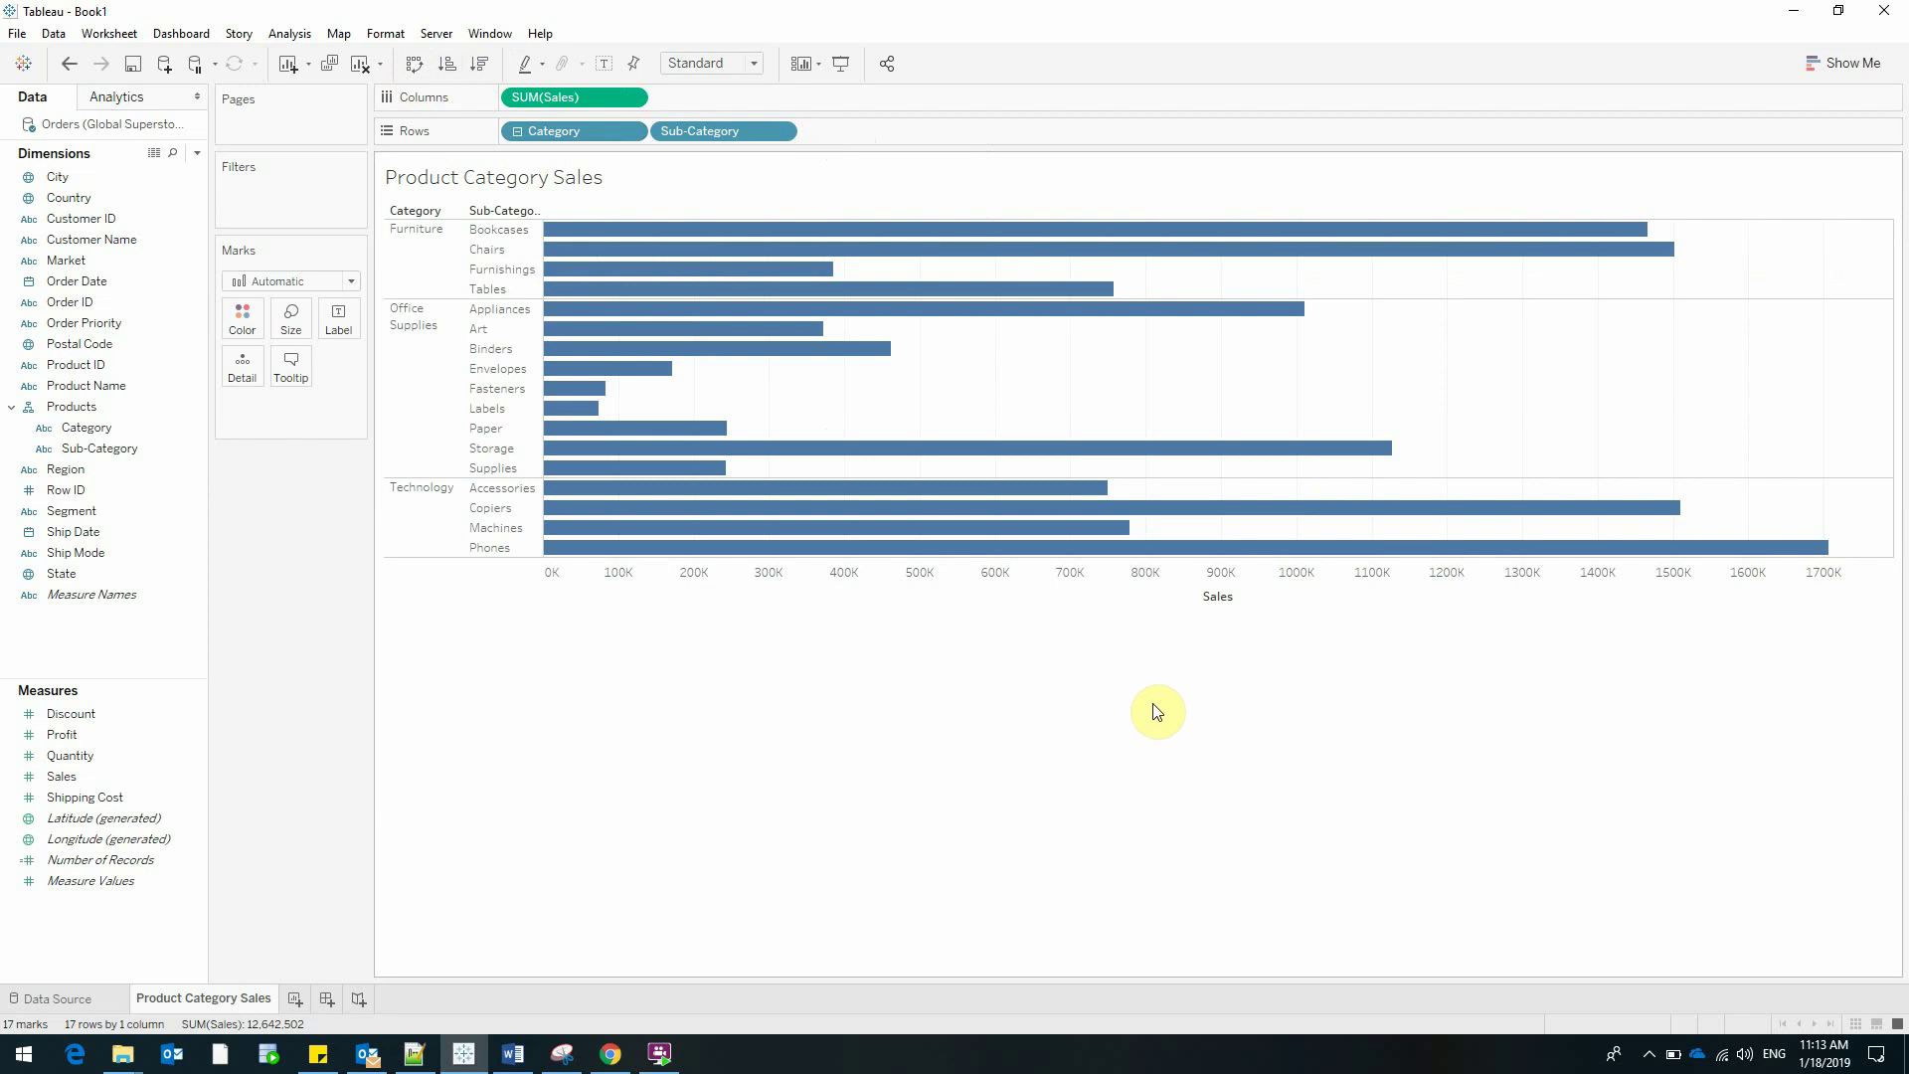
# - Label the bars with sales values and sort sub-categories descending by sales within each category
pyautogui.moveTo(68, 784); pyautogui.dragTo(338, 320)
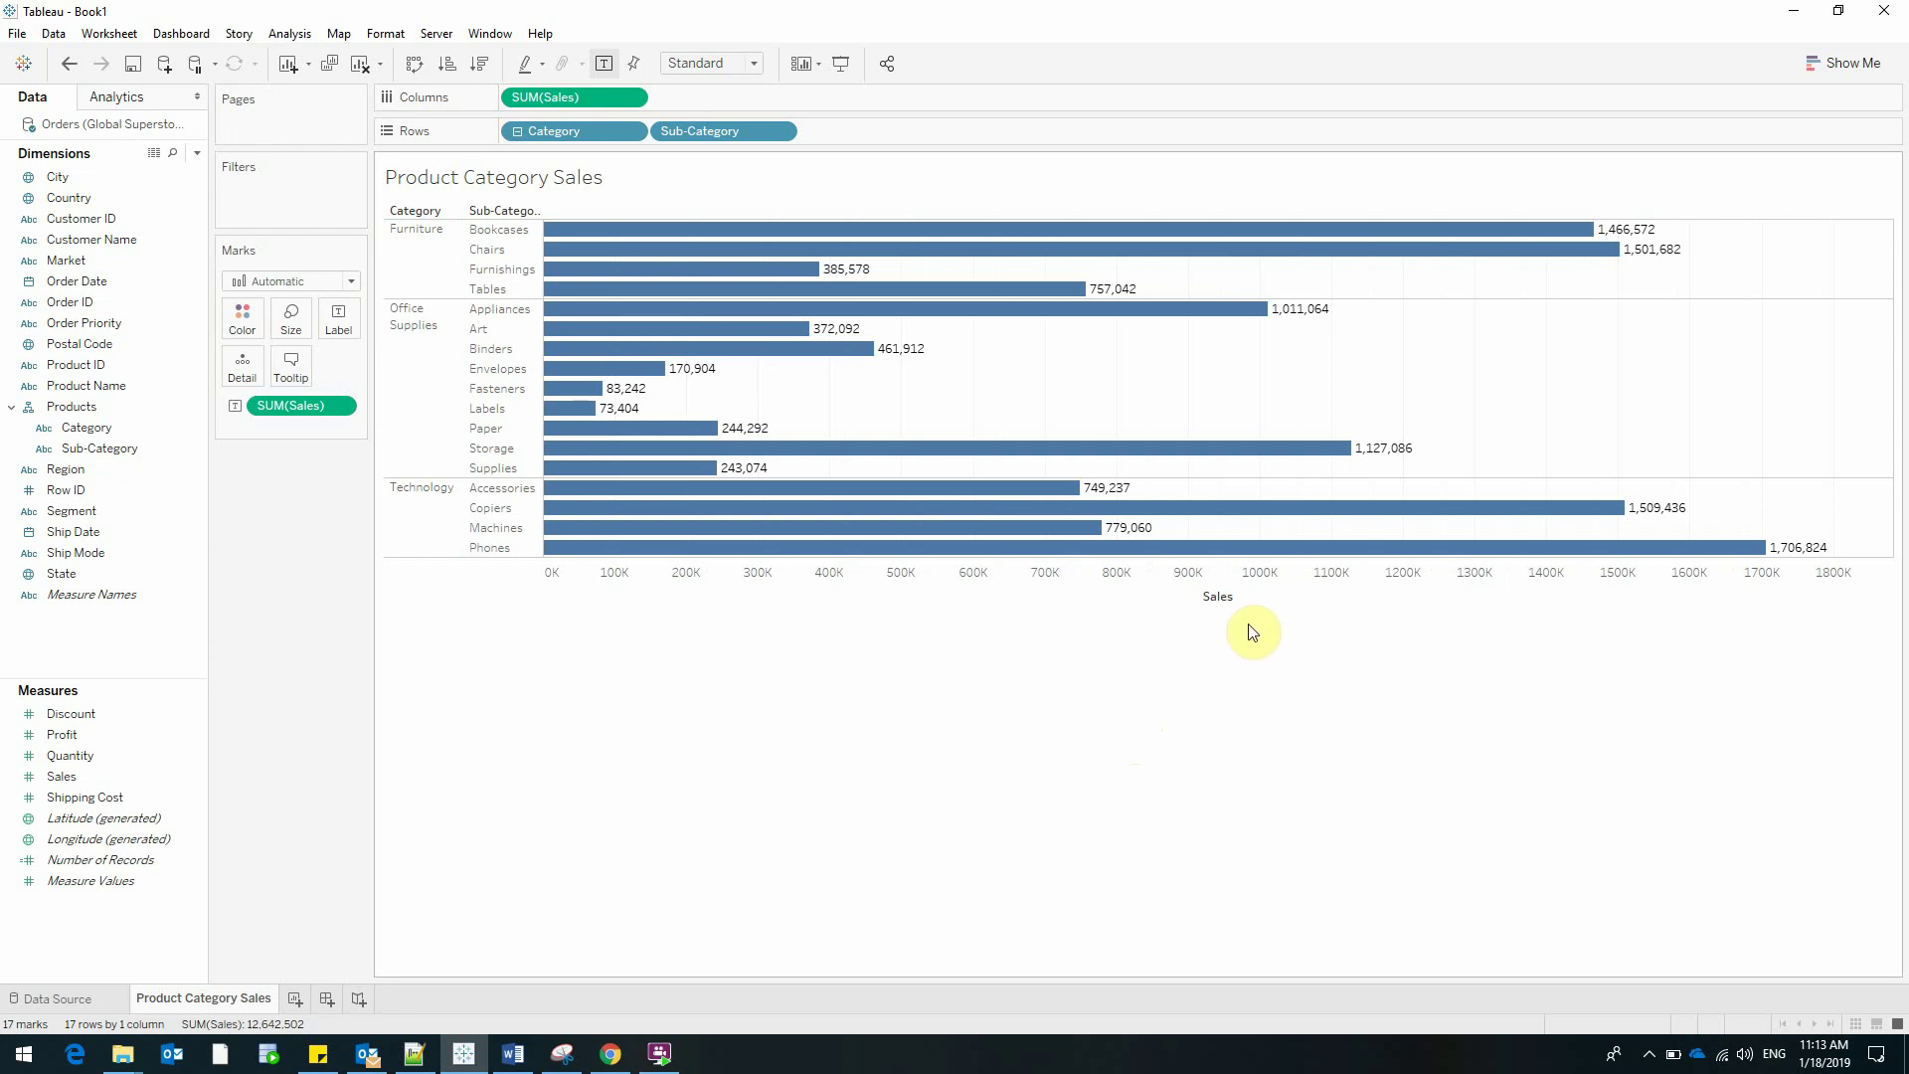
pyautogui.click(1245, 597)
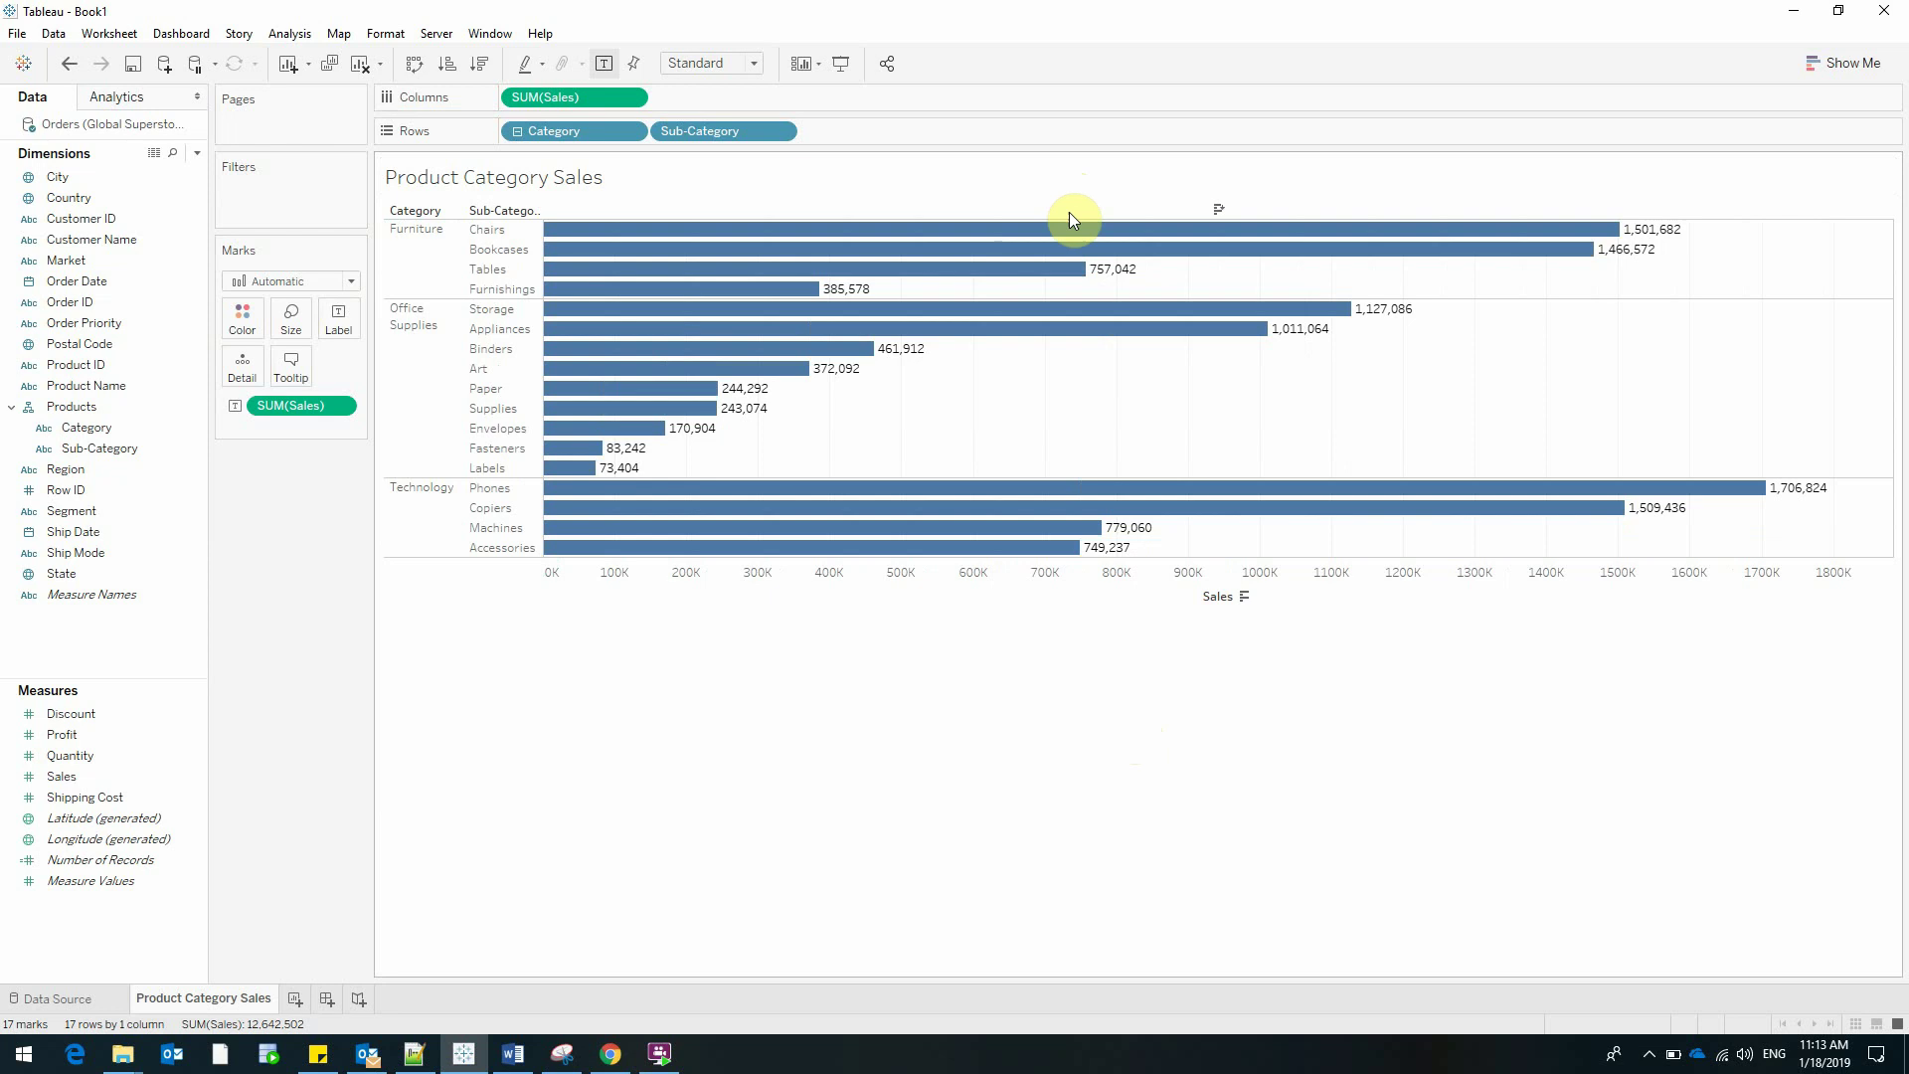
pyautogui.moveTo(562, 472)
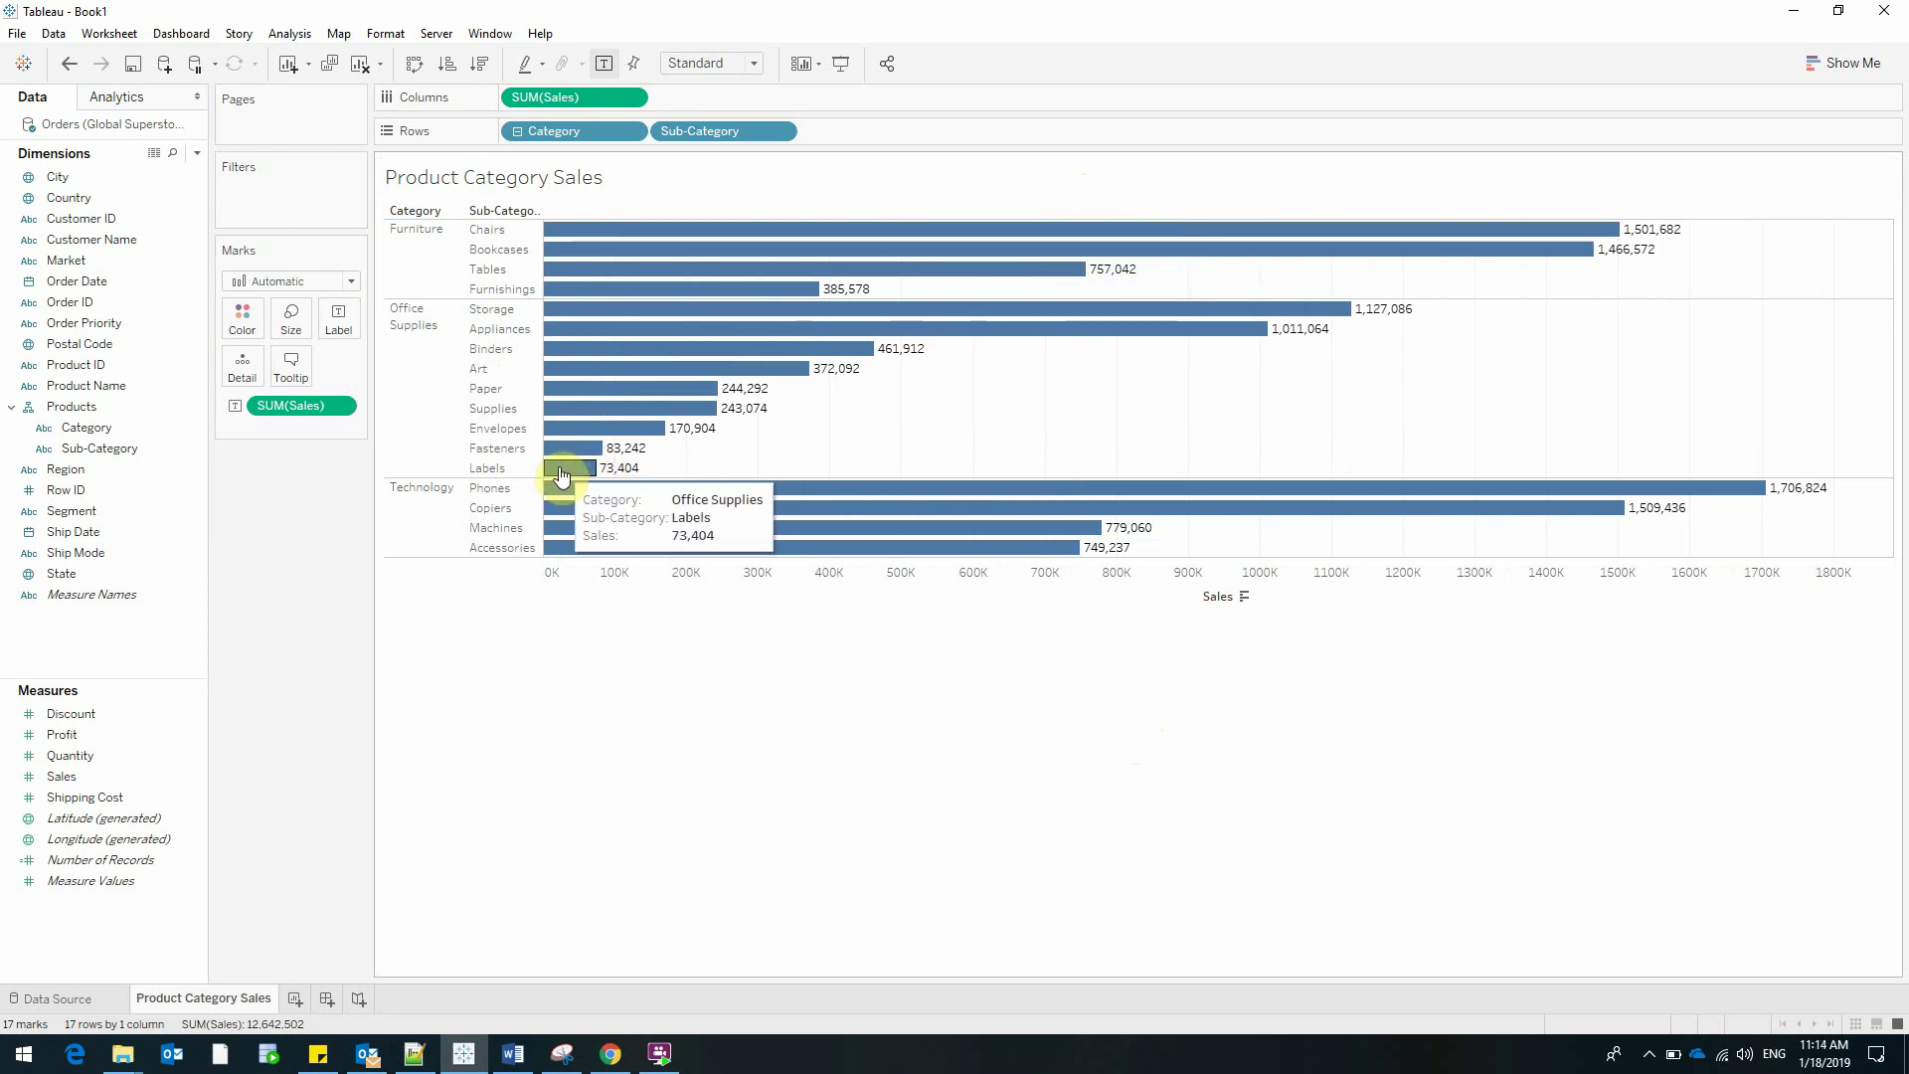
pyautogui.click(517, 131)
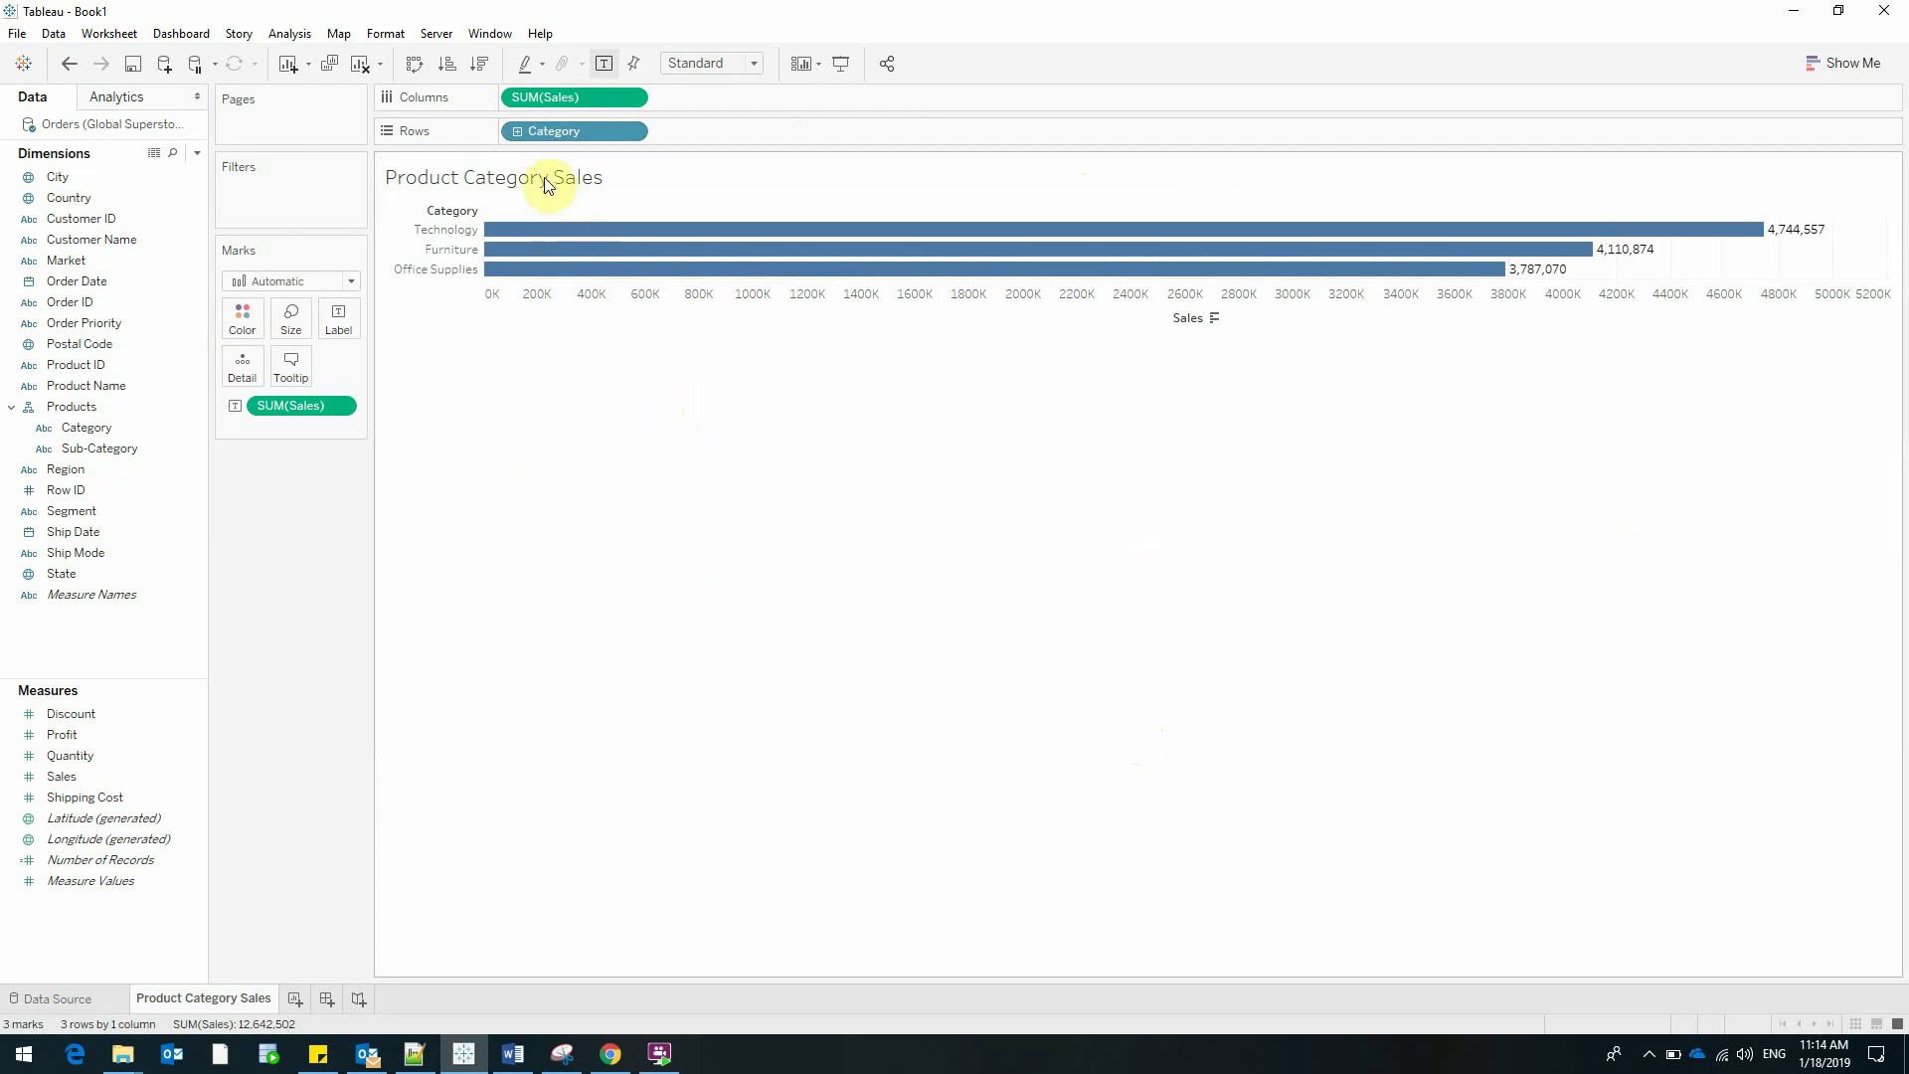
pyautogui.click(517, 132)
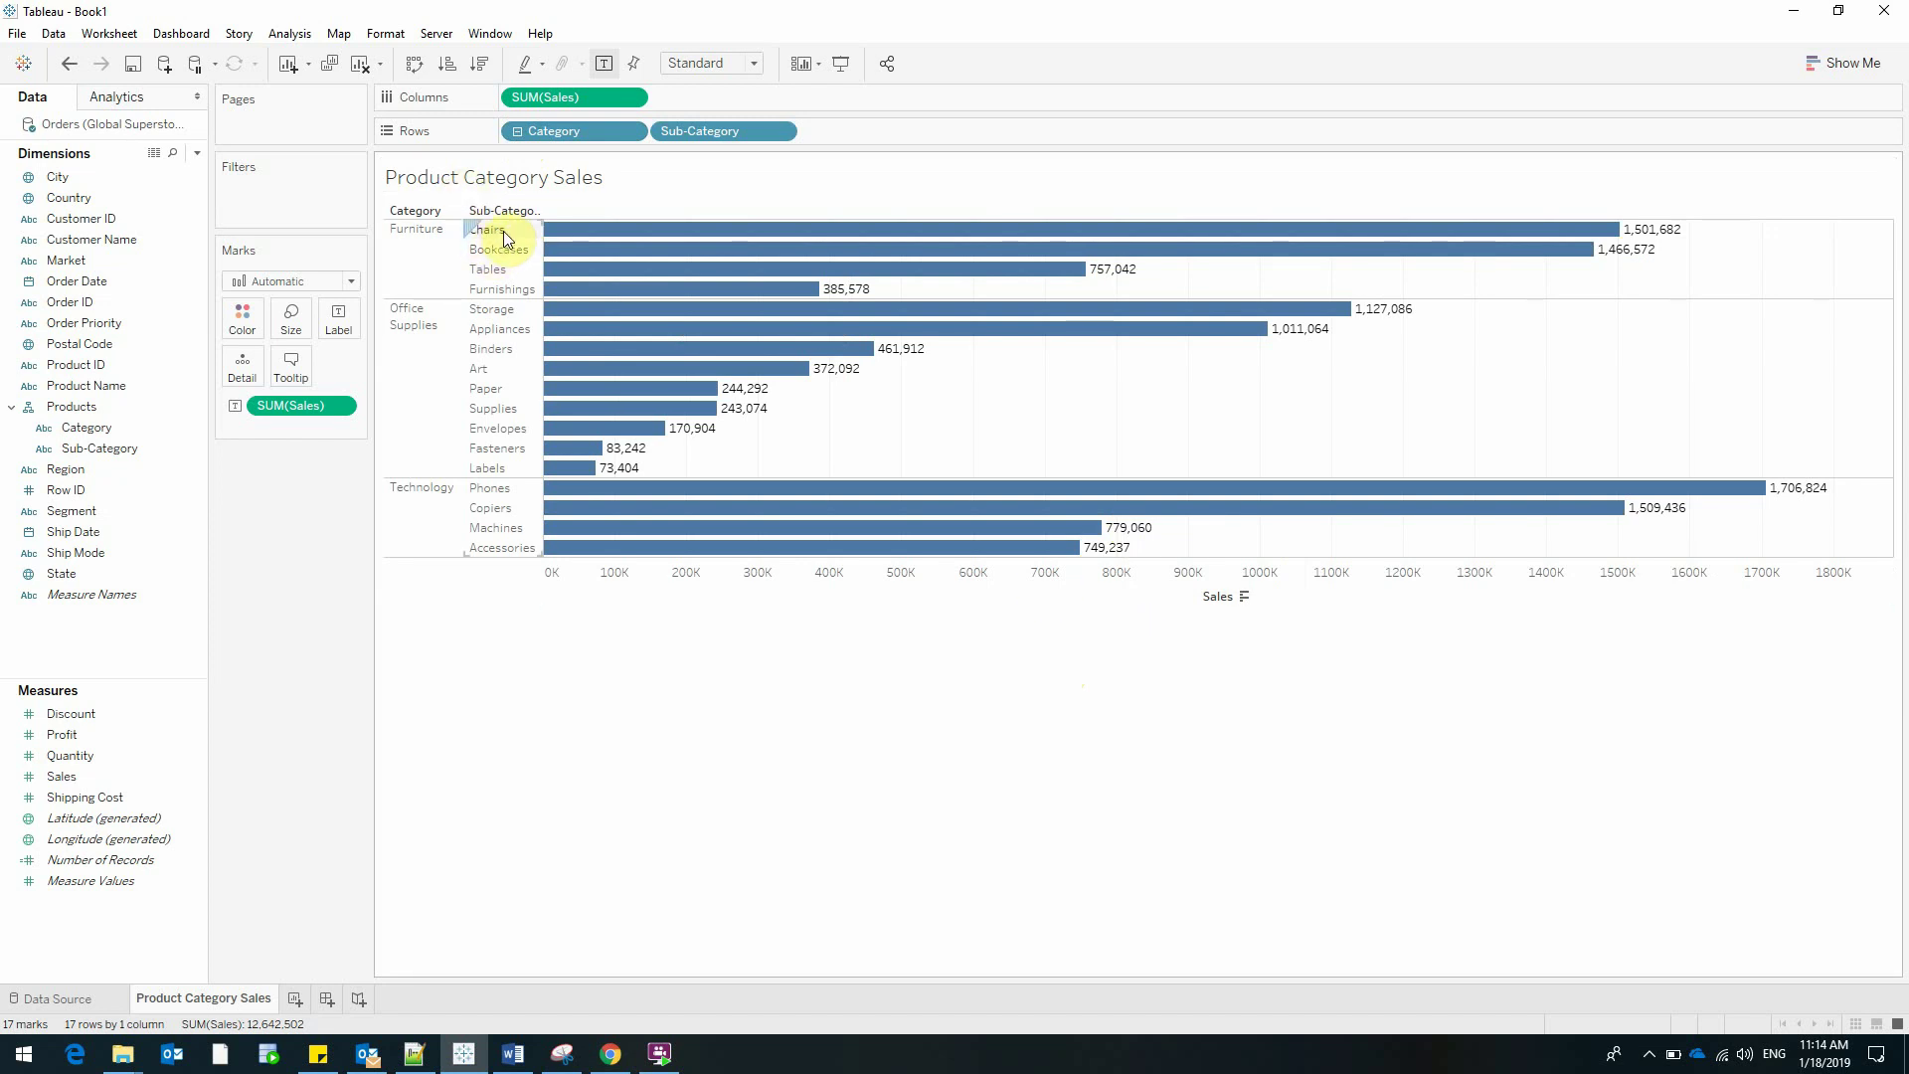
# - Change the SUM(Sales) label to a Percent of Total quick table calculation, e.g. Phones 13.50%
pyautogui.click(340, 407)
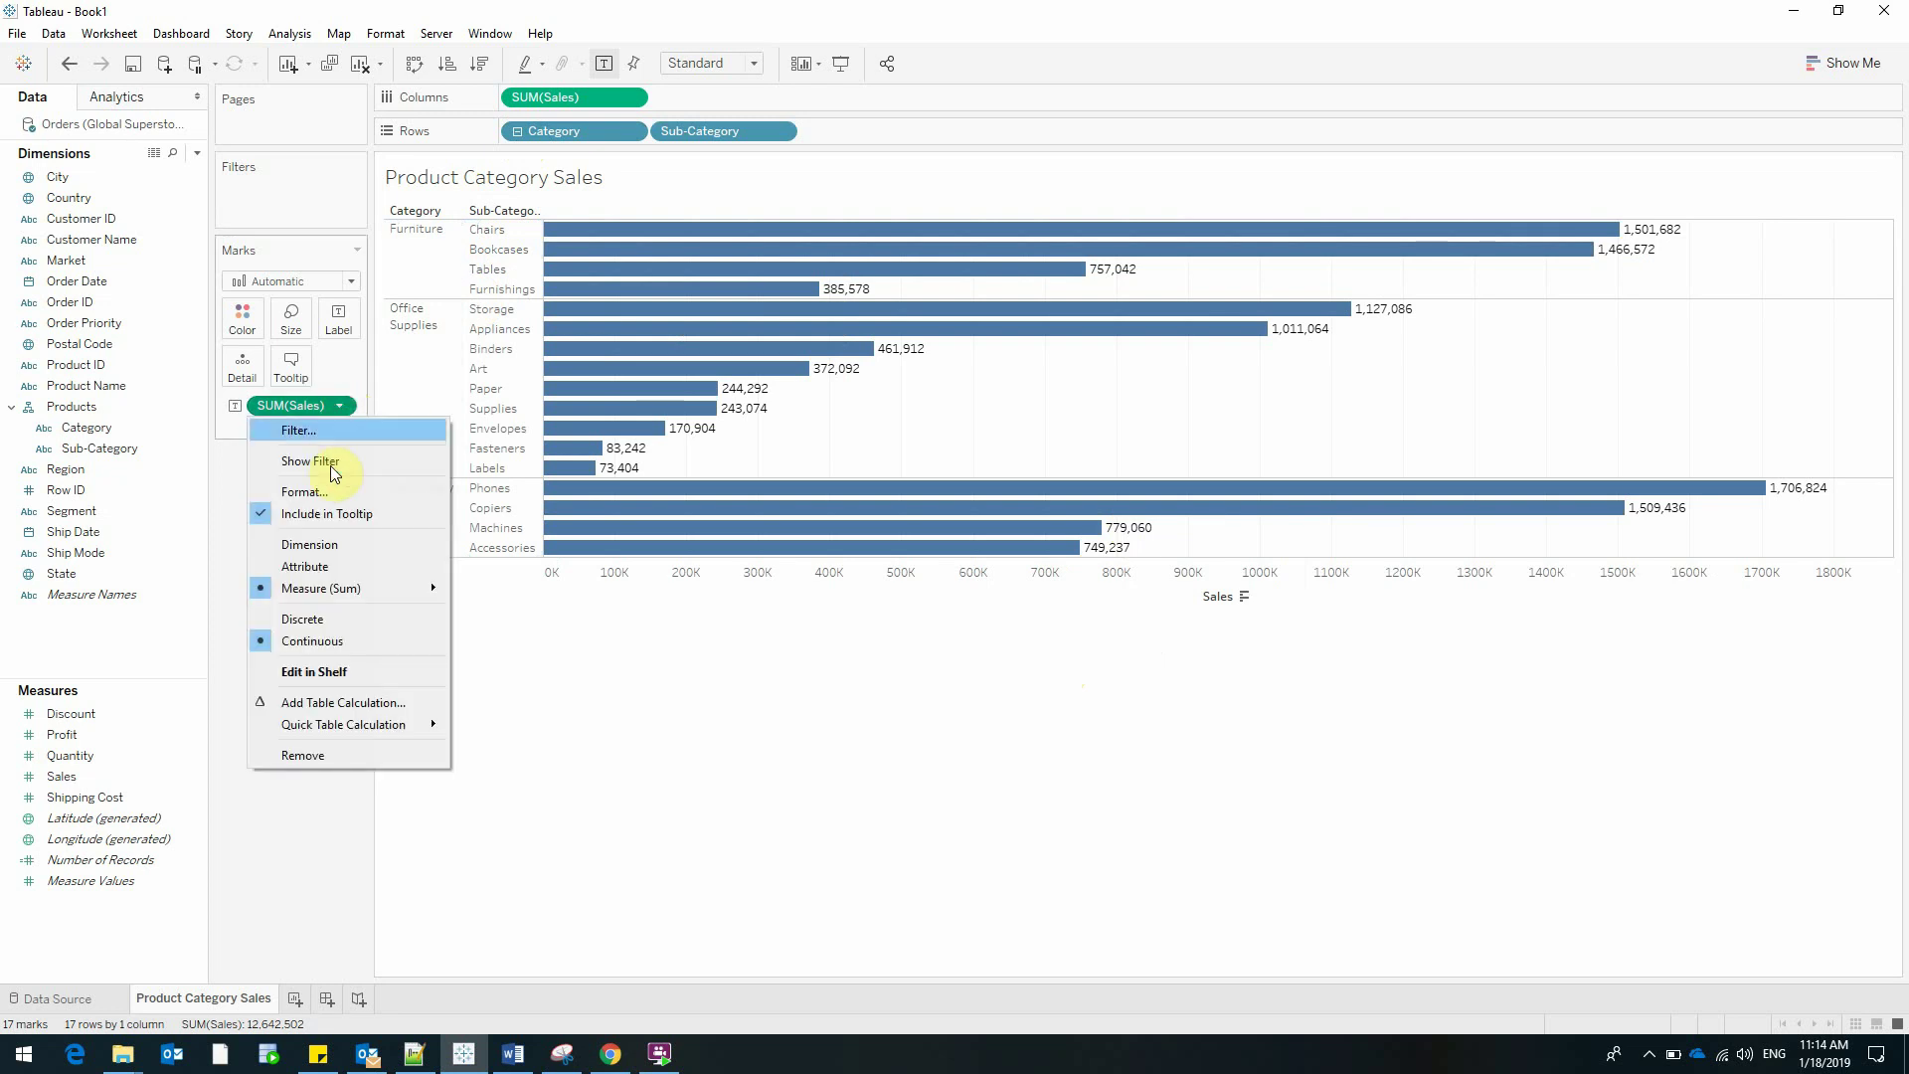
pyautogui.moveTo(336, 724)
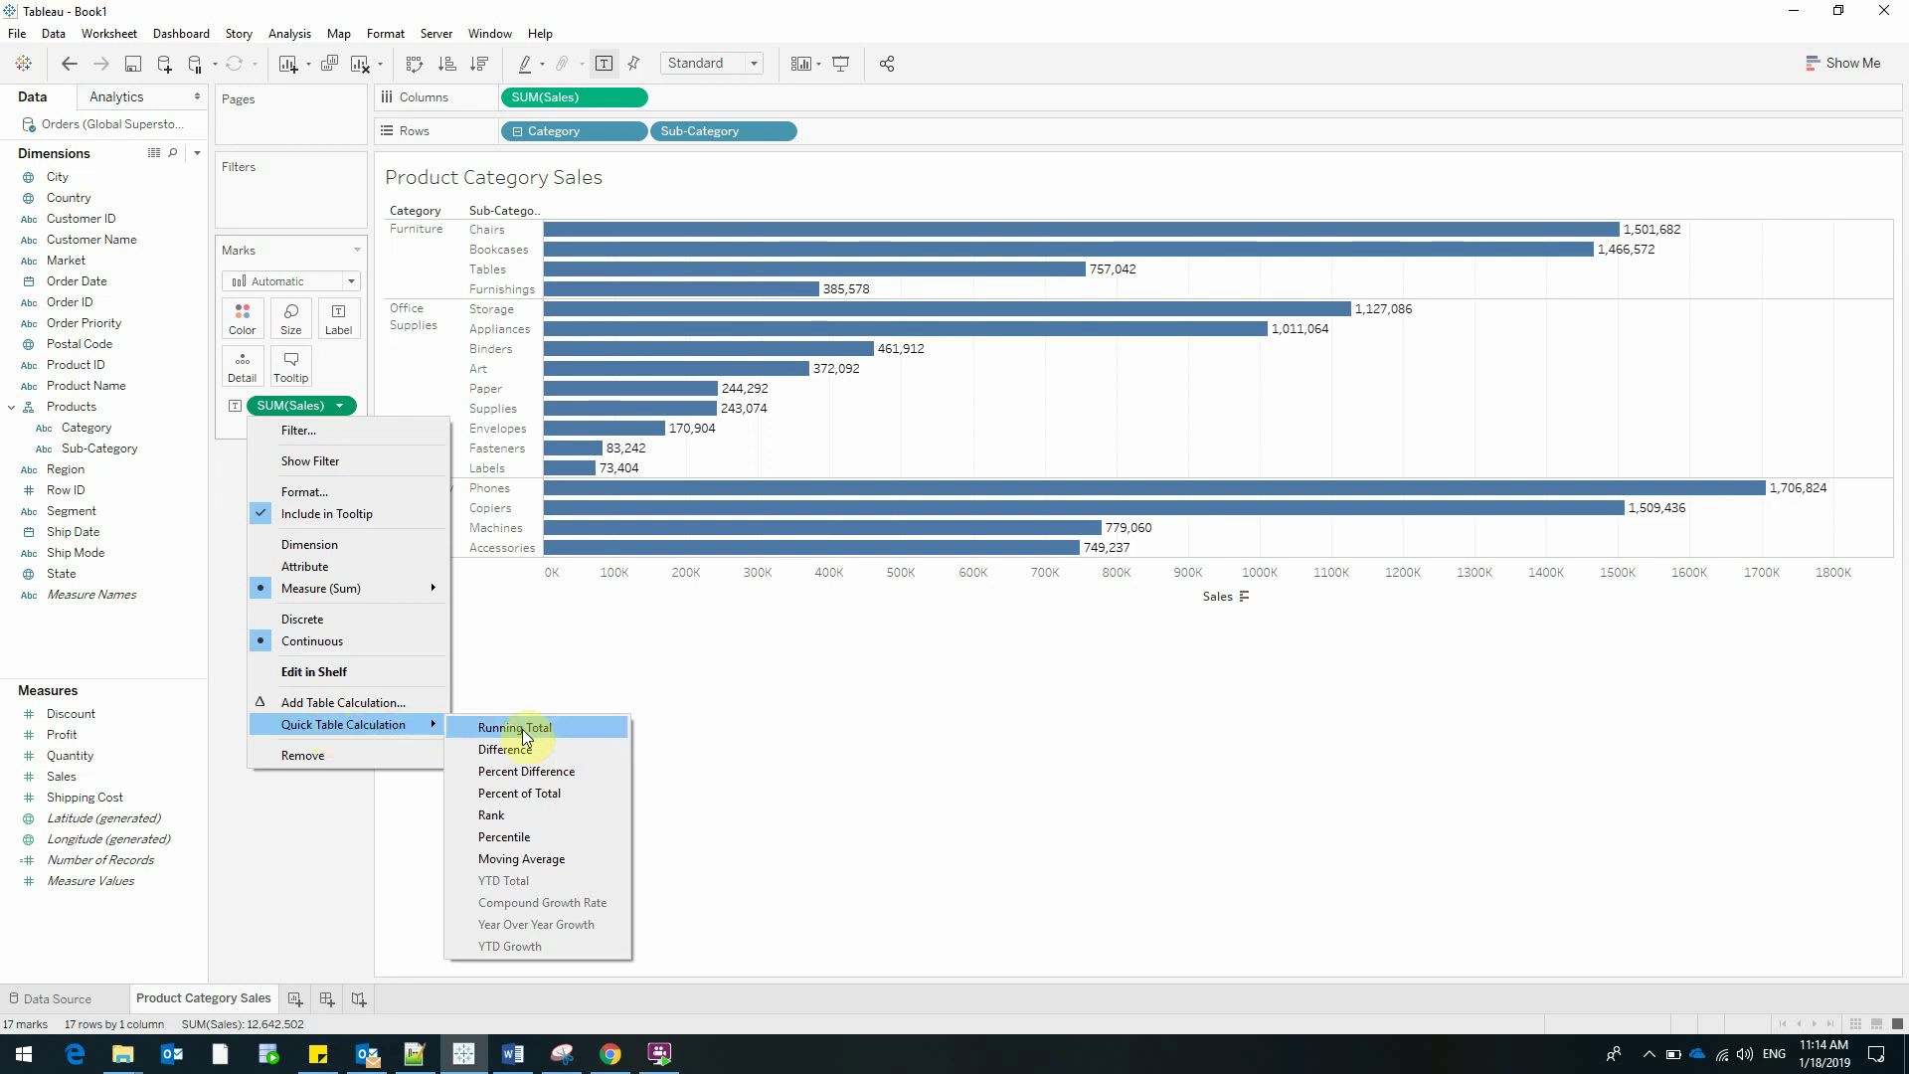
pyautogui.click(524, 796)
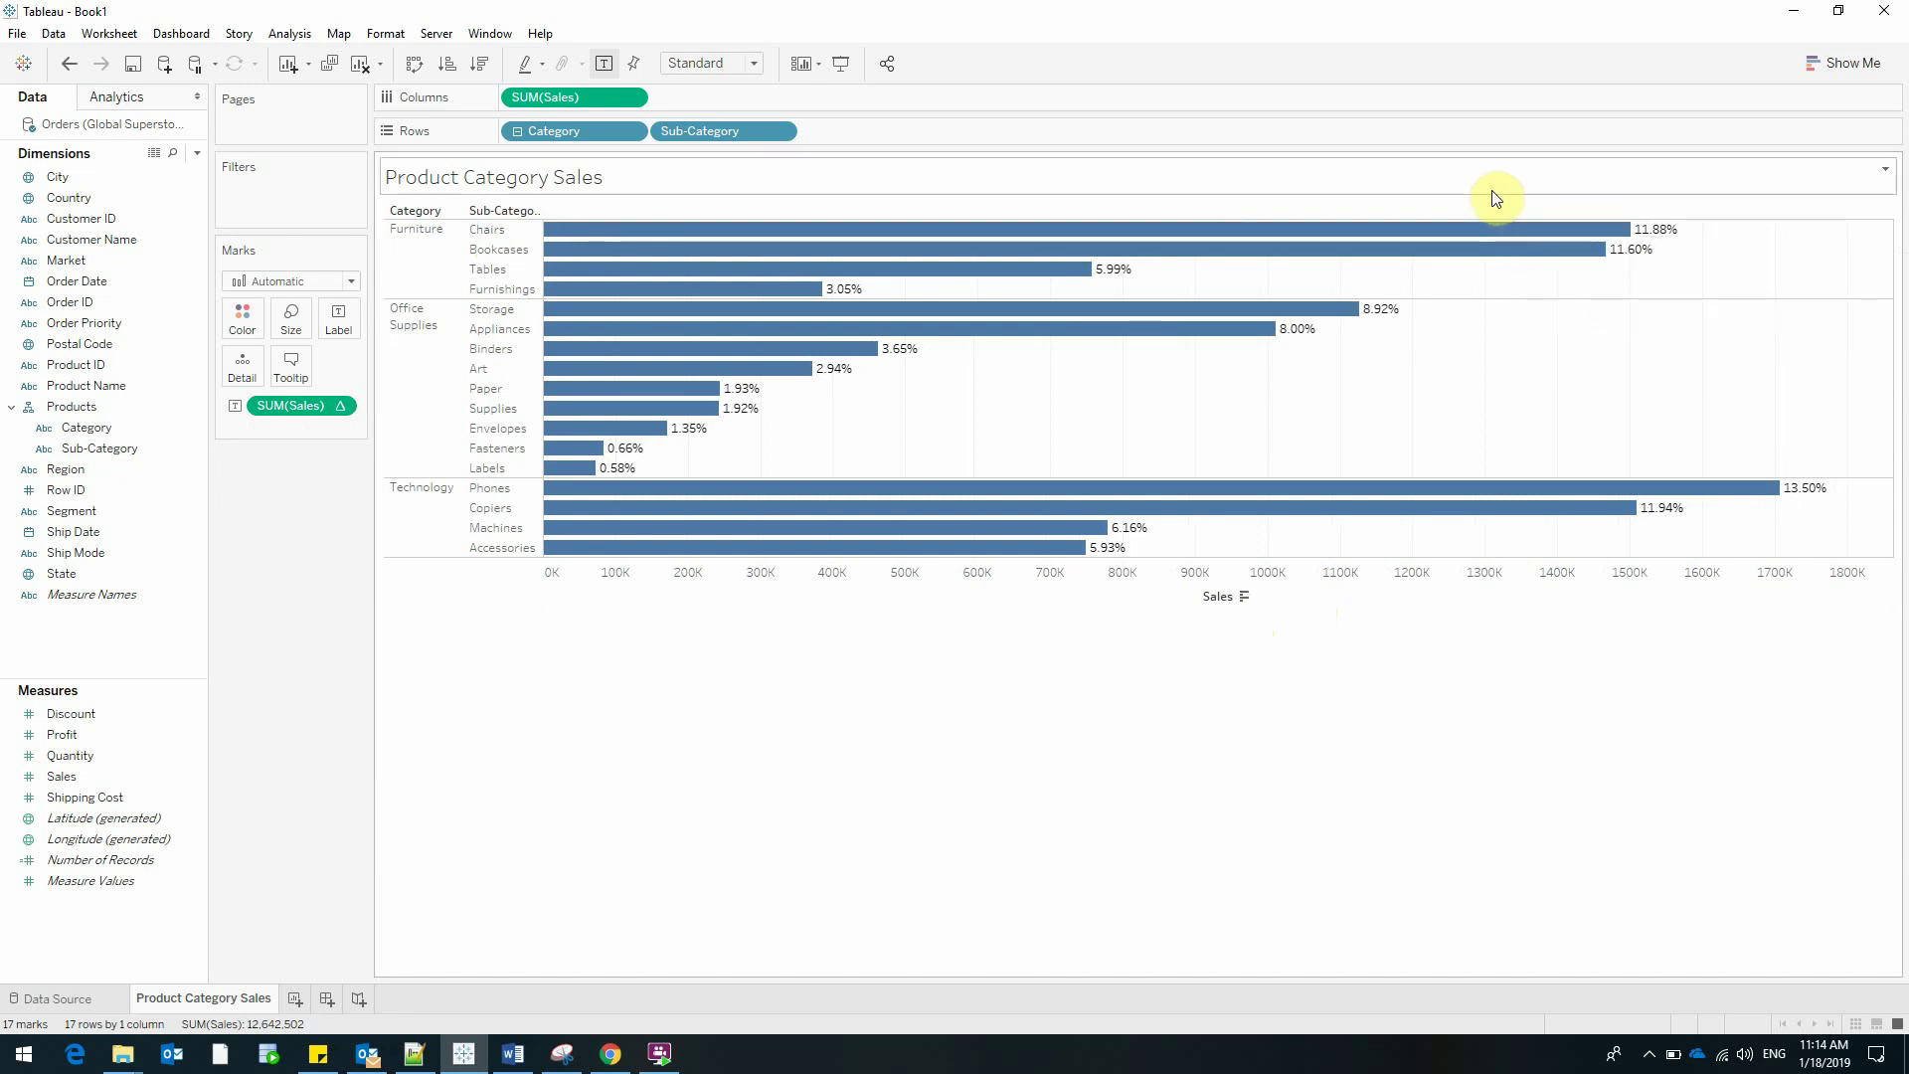
pyautogui.moveTo(1481, 234)
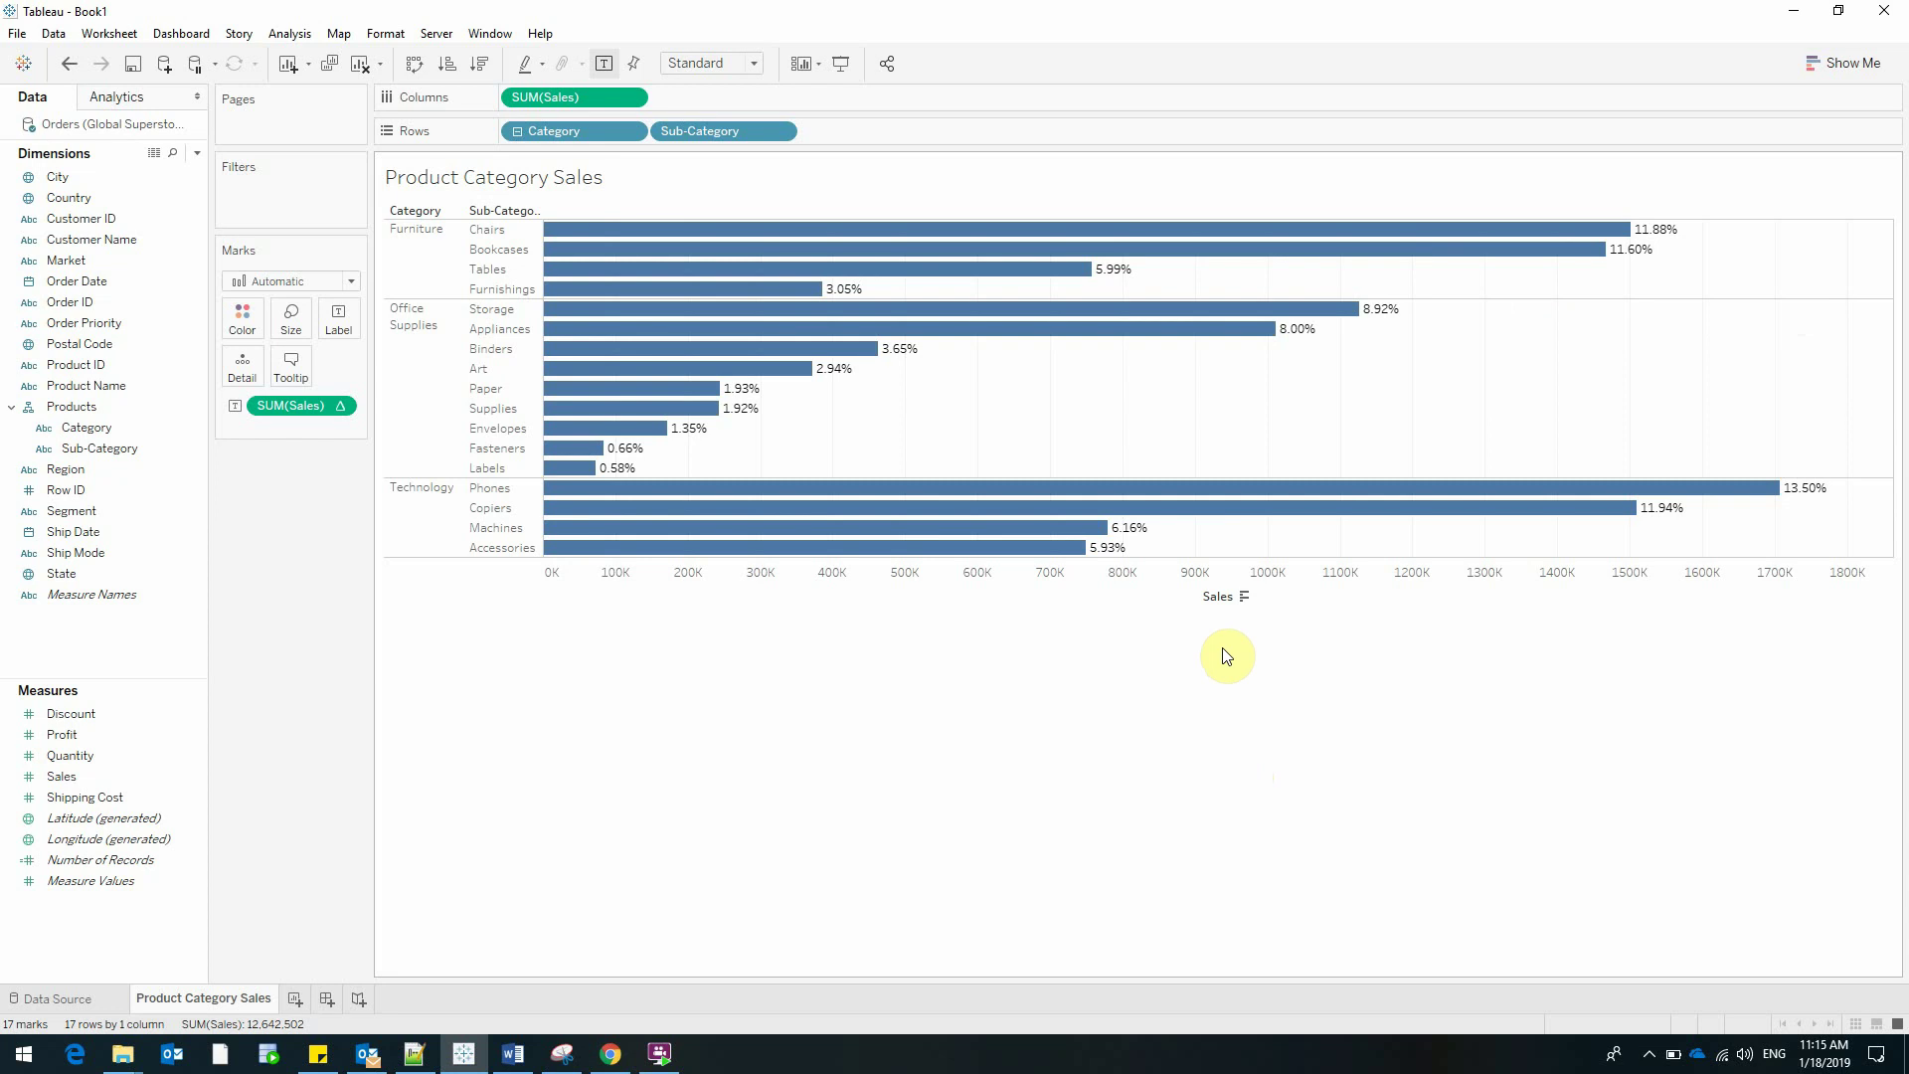
# - Drop Sales onto the Label card so raw sales appear under the percentage
pyautogui.click(57, 777)
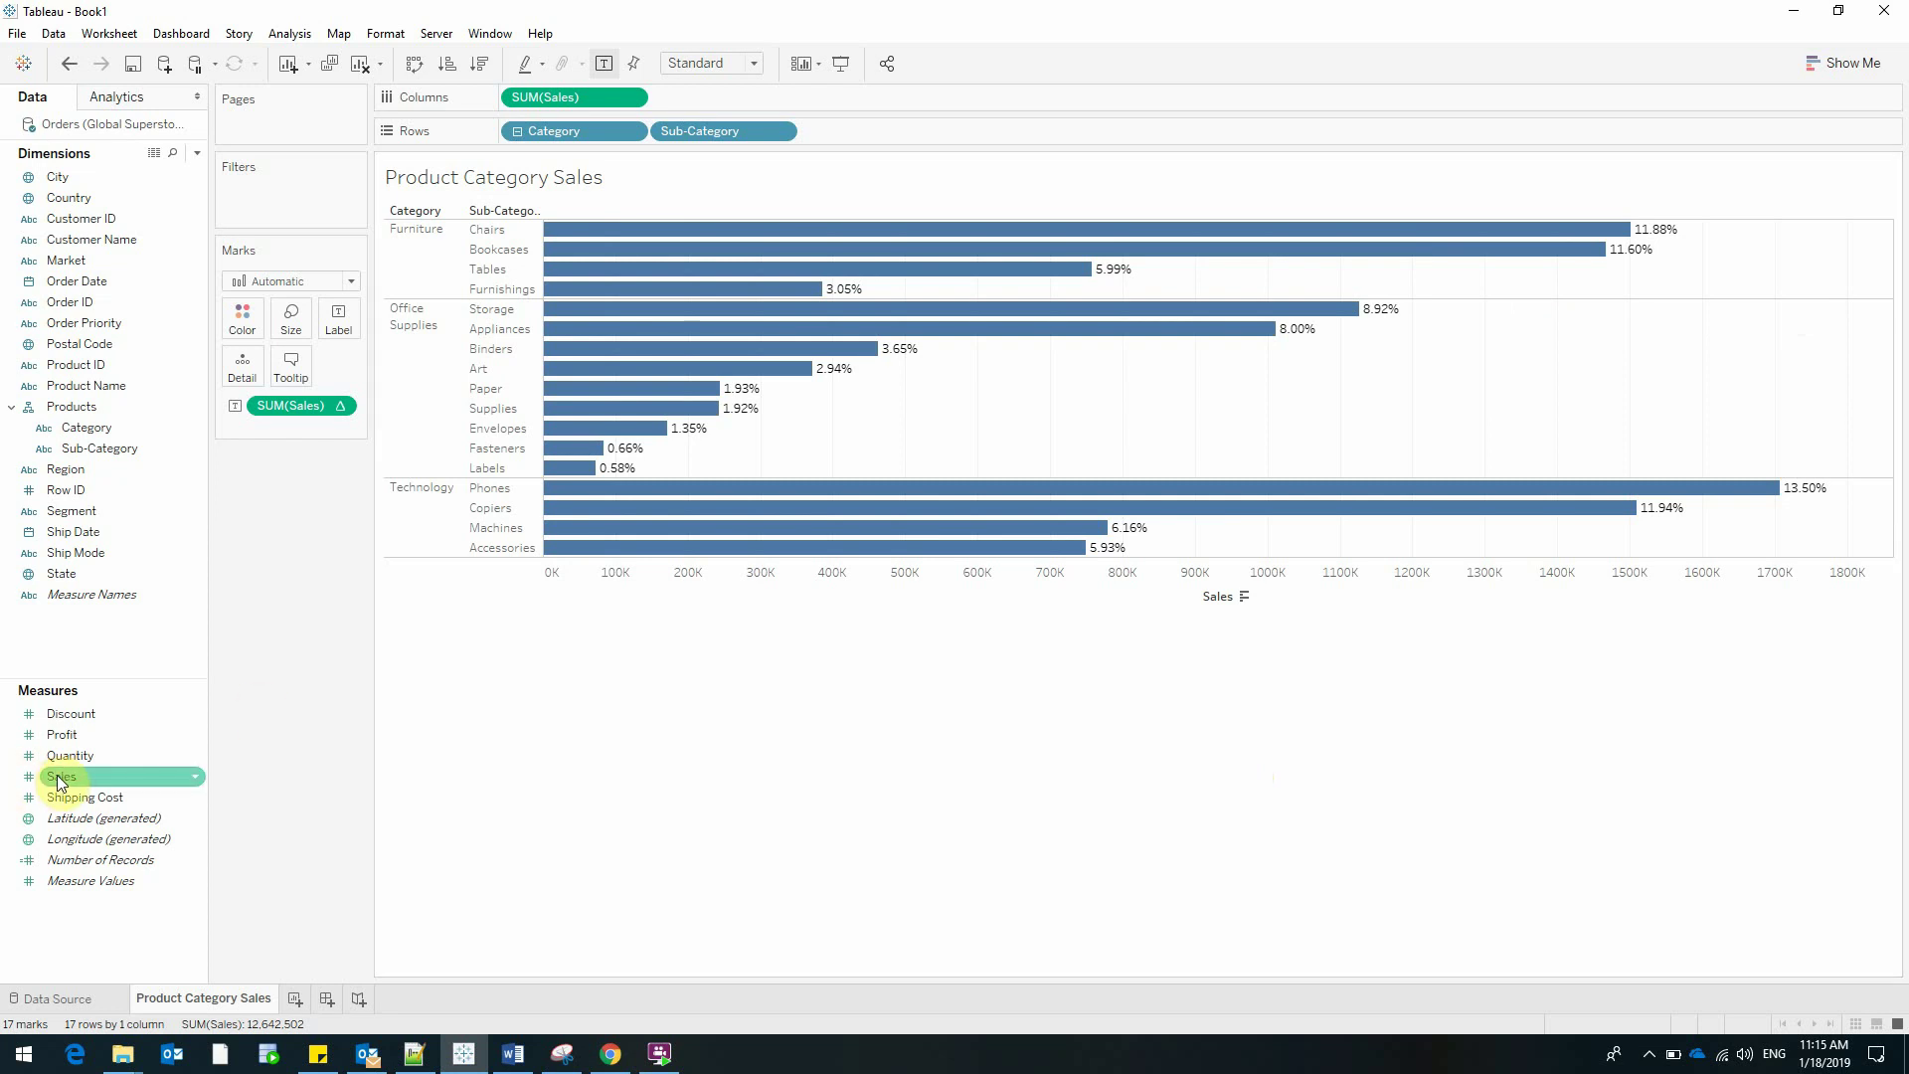
pyautogui.moveTo(62, 781); pyautogui.dragTo(338, 324)
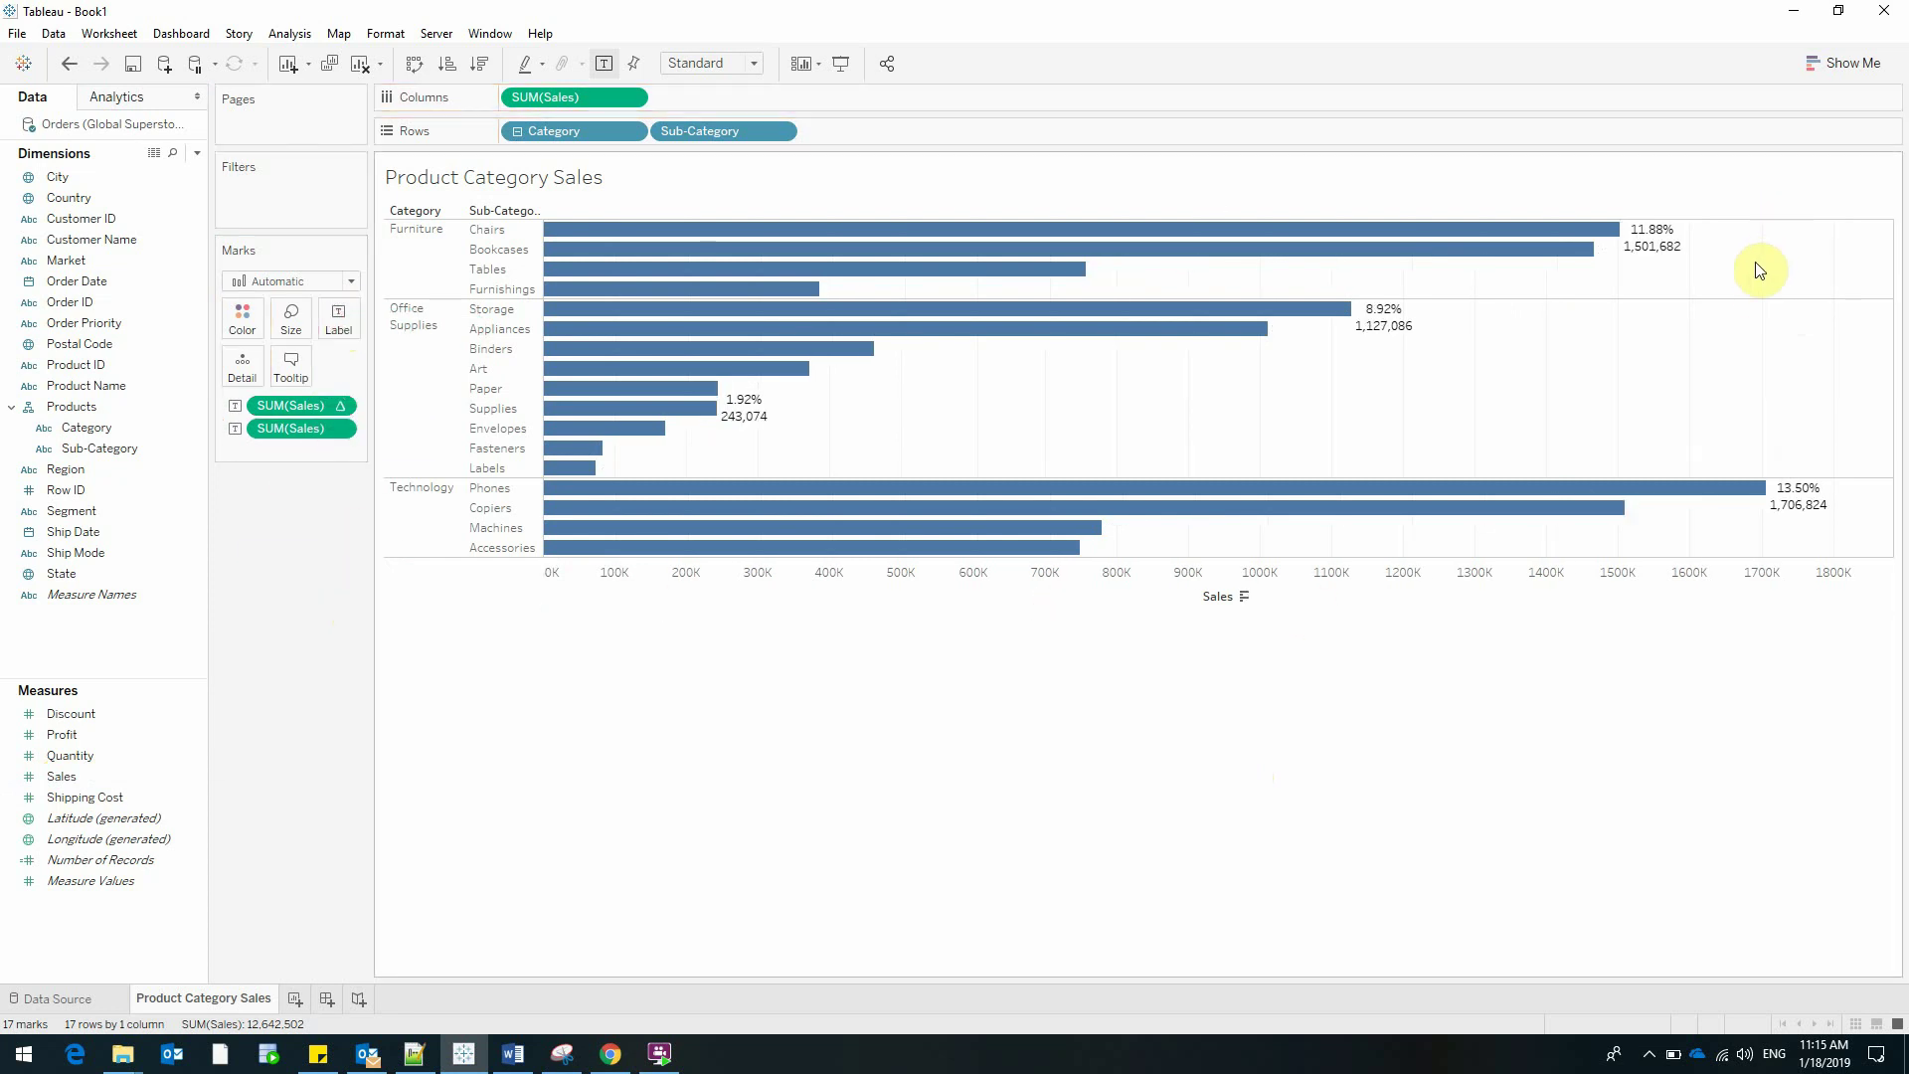
pyautogui.moveTo(1649, 261)
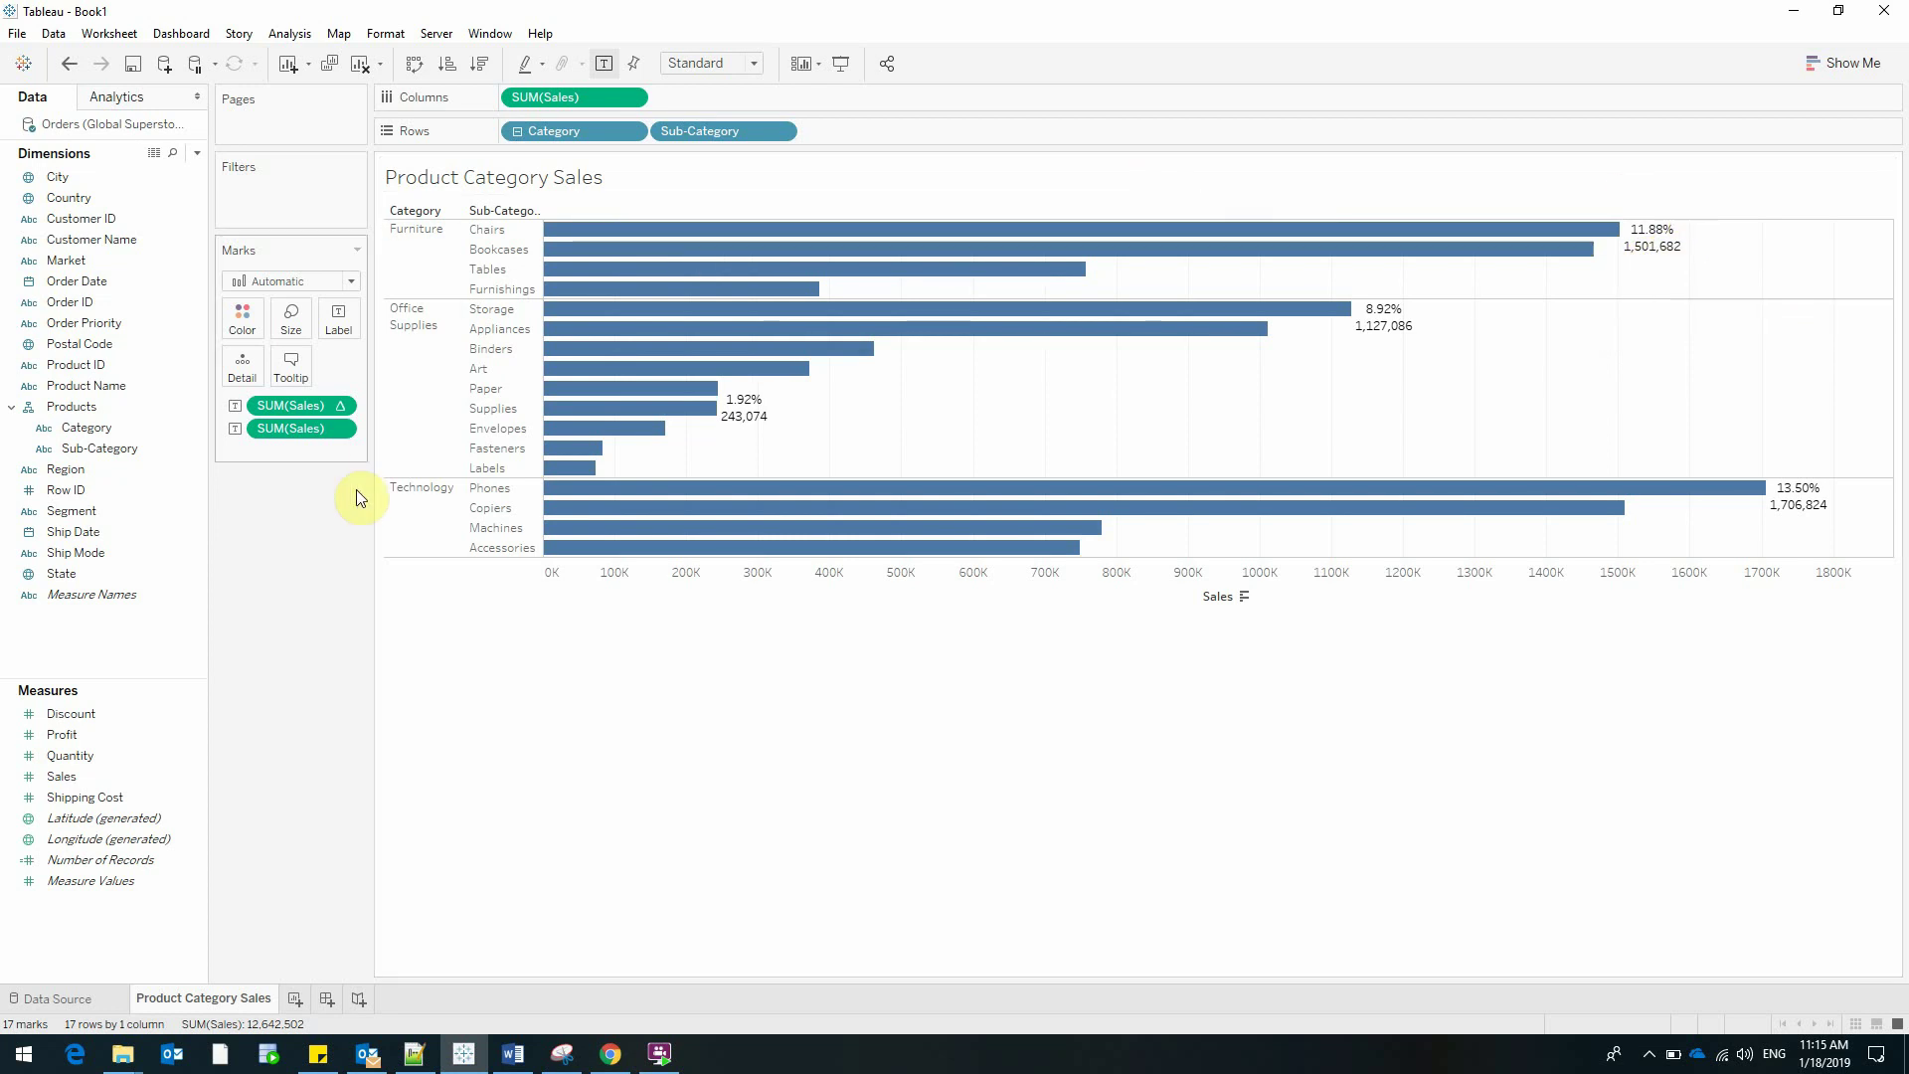
# - Rewrite the label text as one line: '<SUM(Sales)> USD / <% of Total SUM(Sales)>'
pyautogui.click(336, 316)
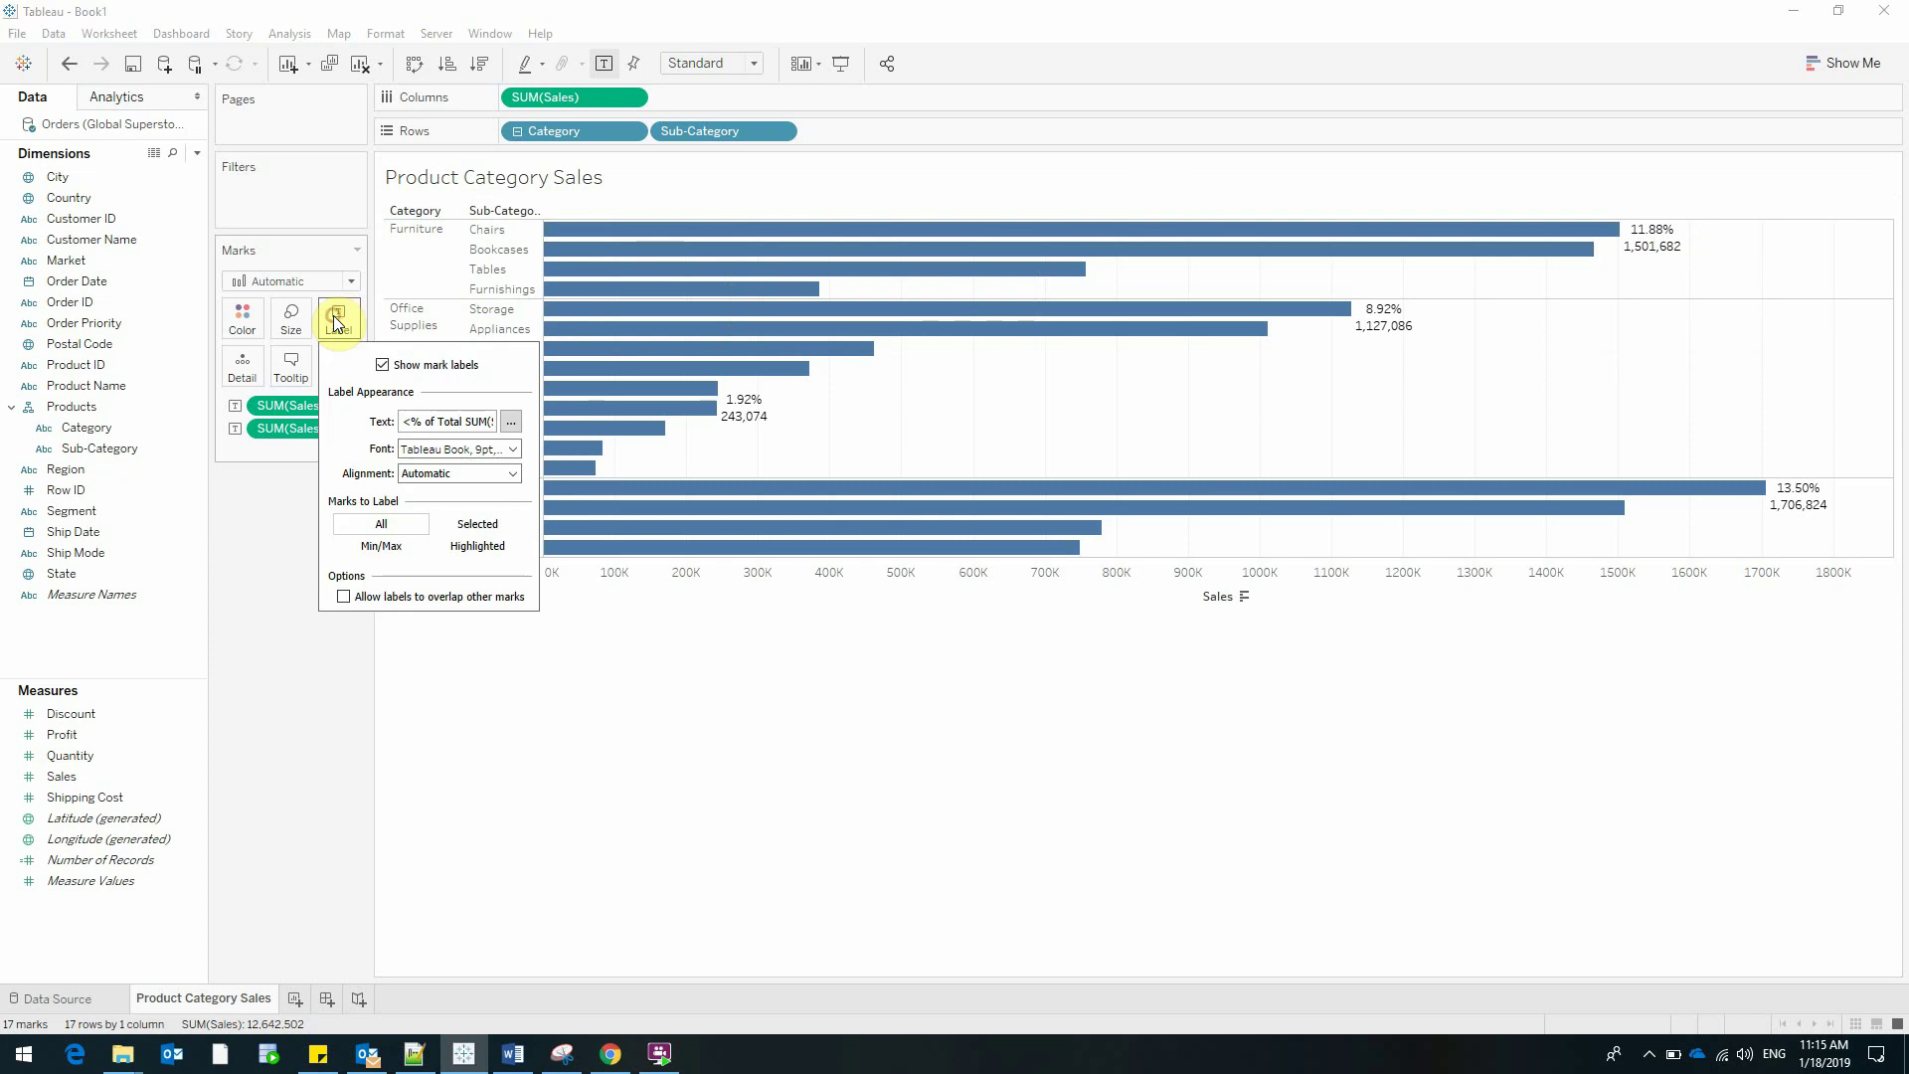
pyautogui.click(511, 423)
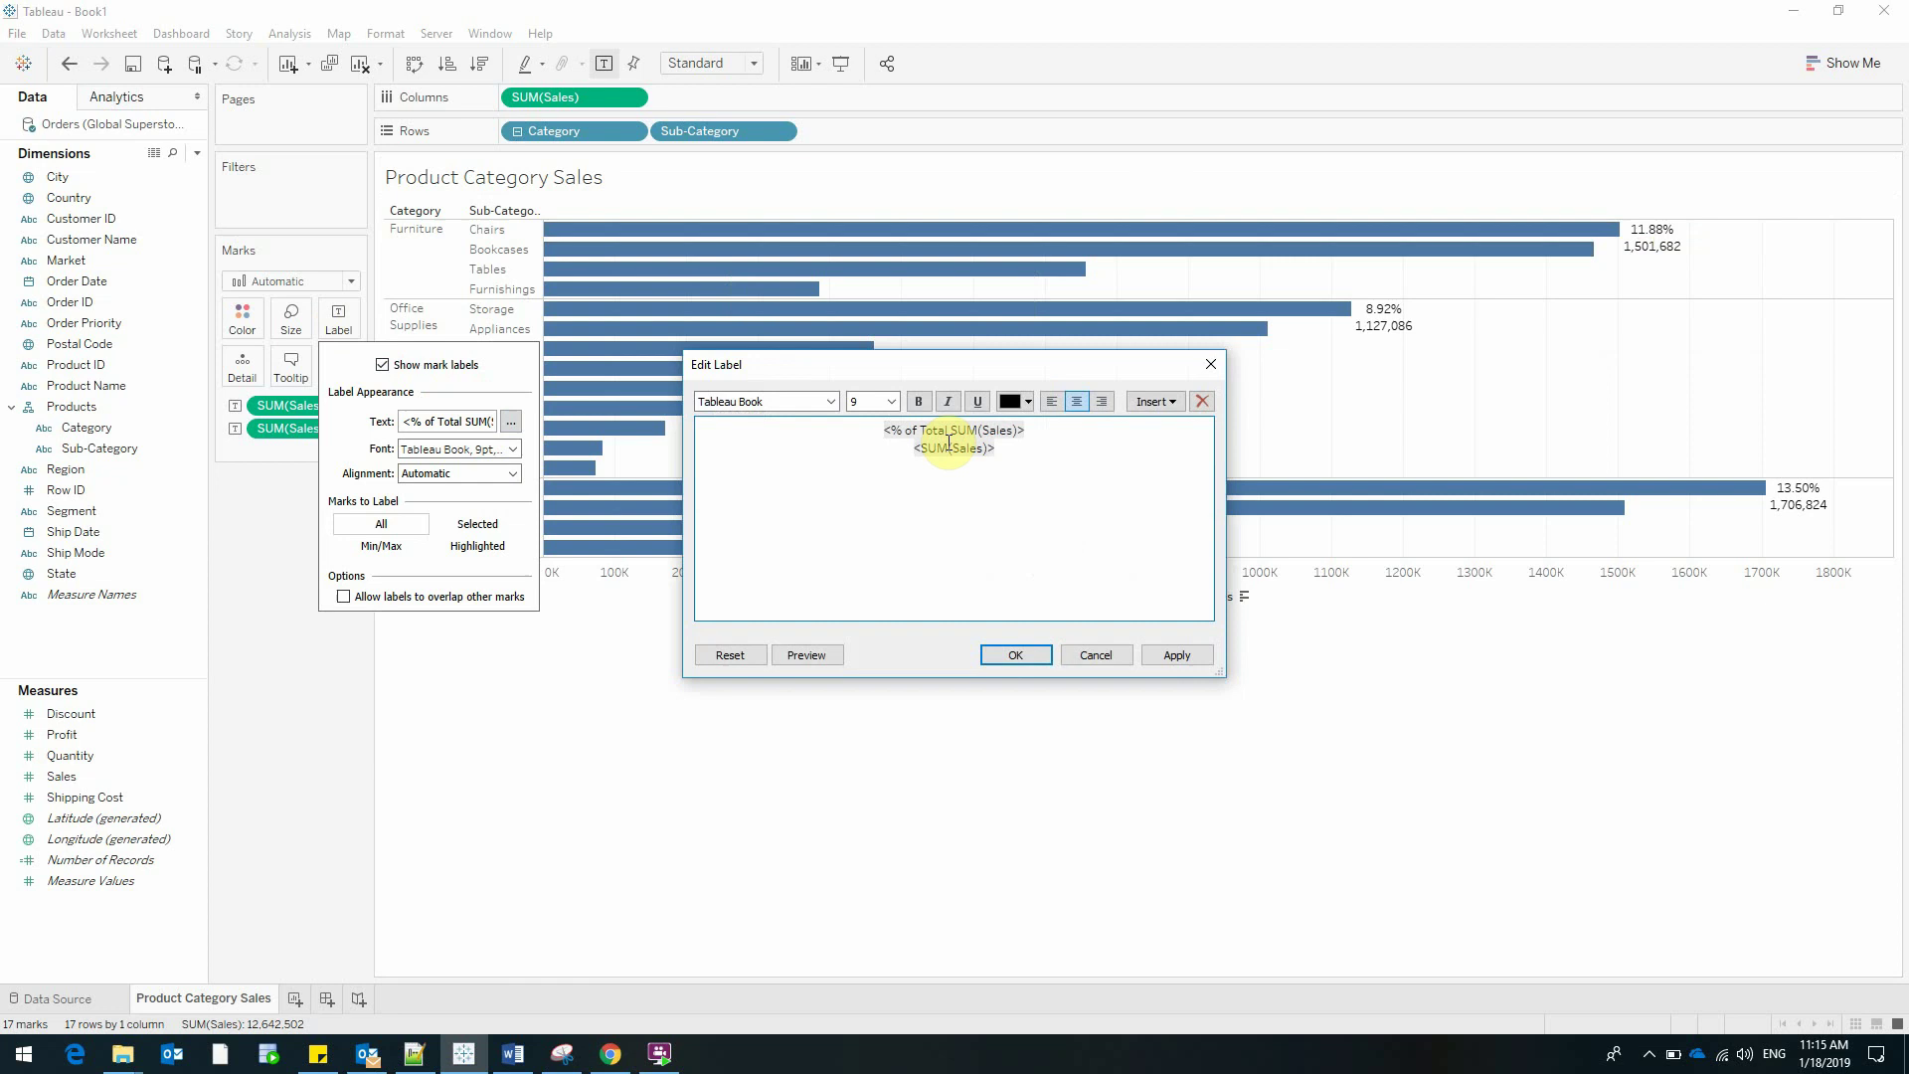
pyautogui.moveTo(1010, 449); pyautogui.dragTo(904, 449)
pyautogui.hotkey('ctrl', 'c')
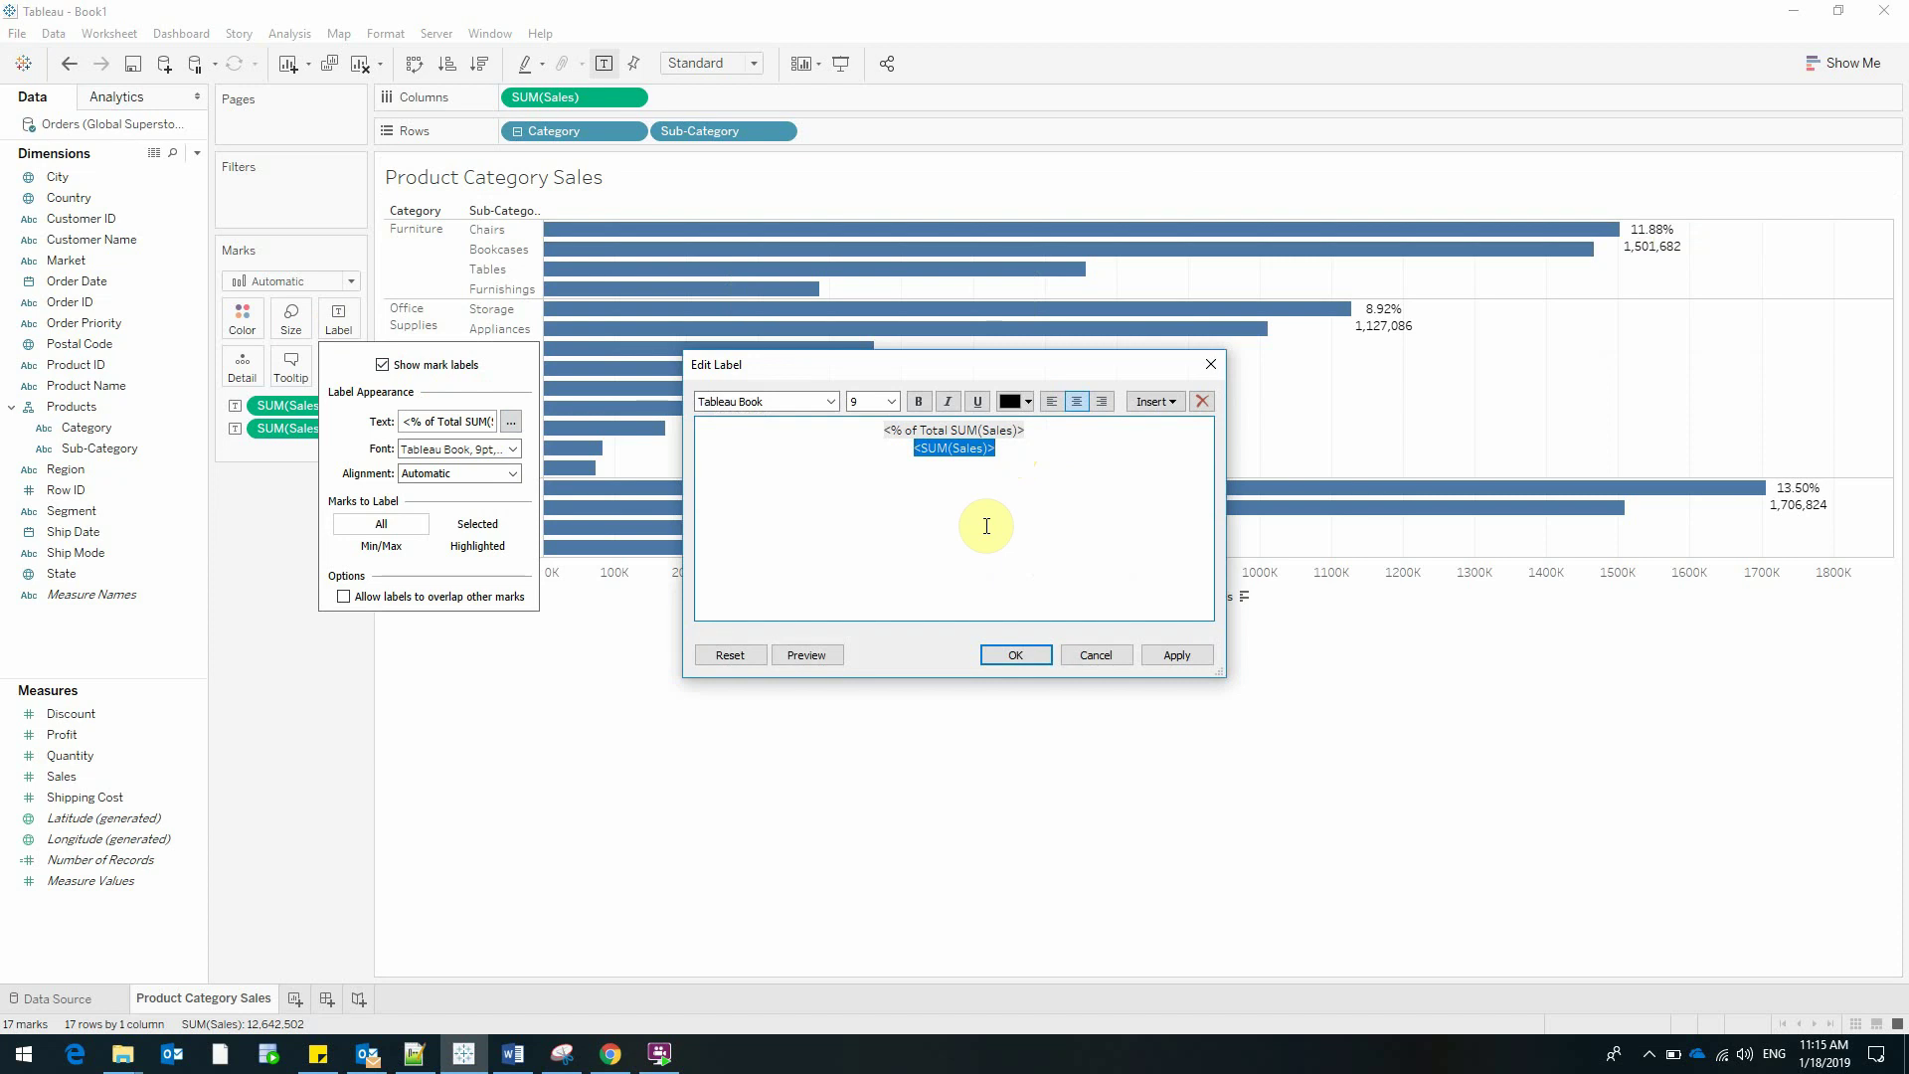
pyautogui.press('BackSpace')
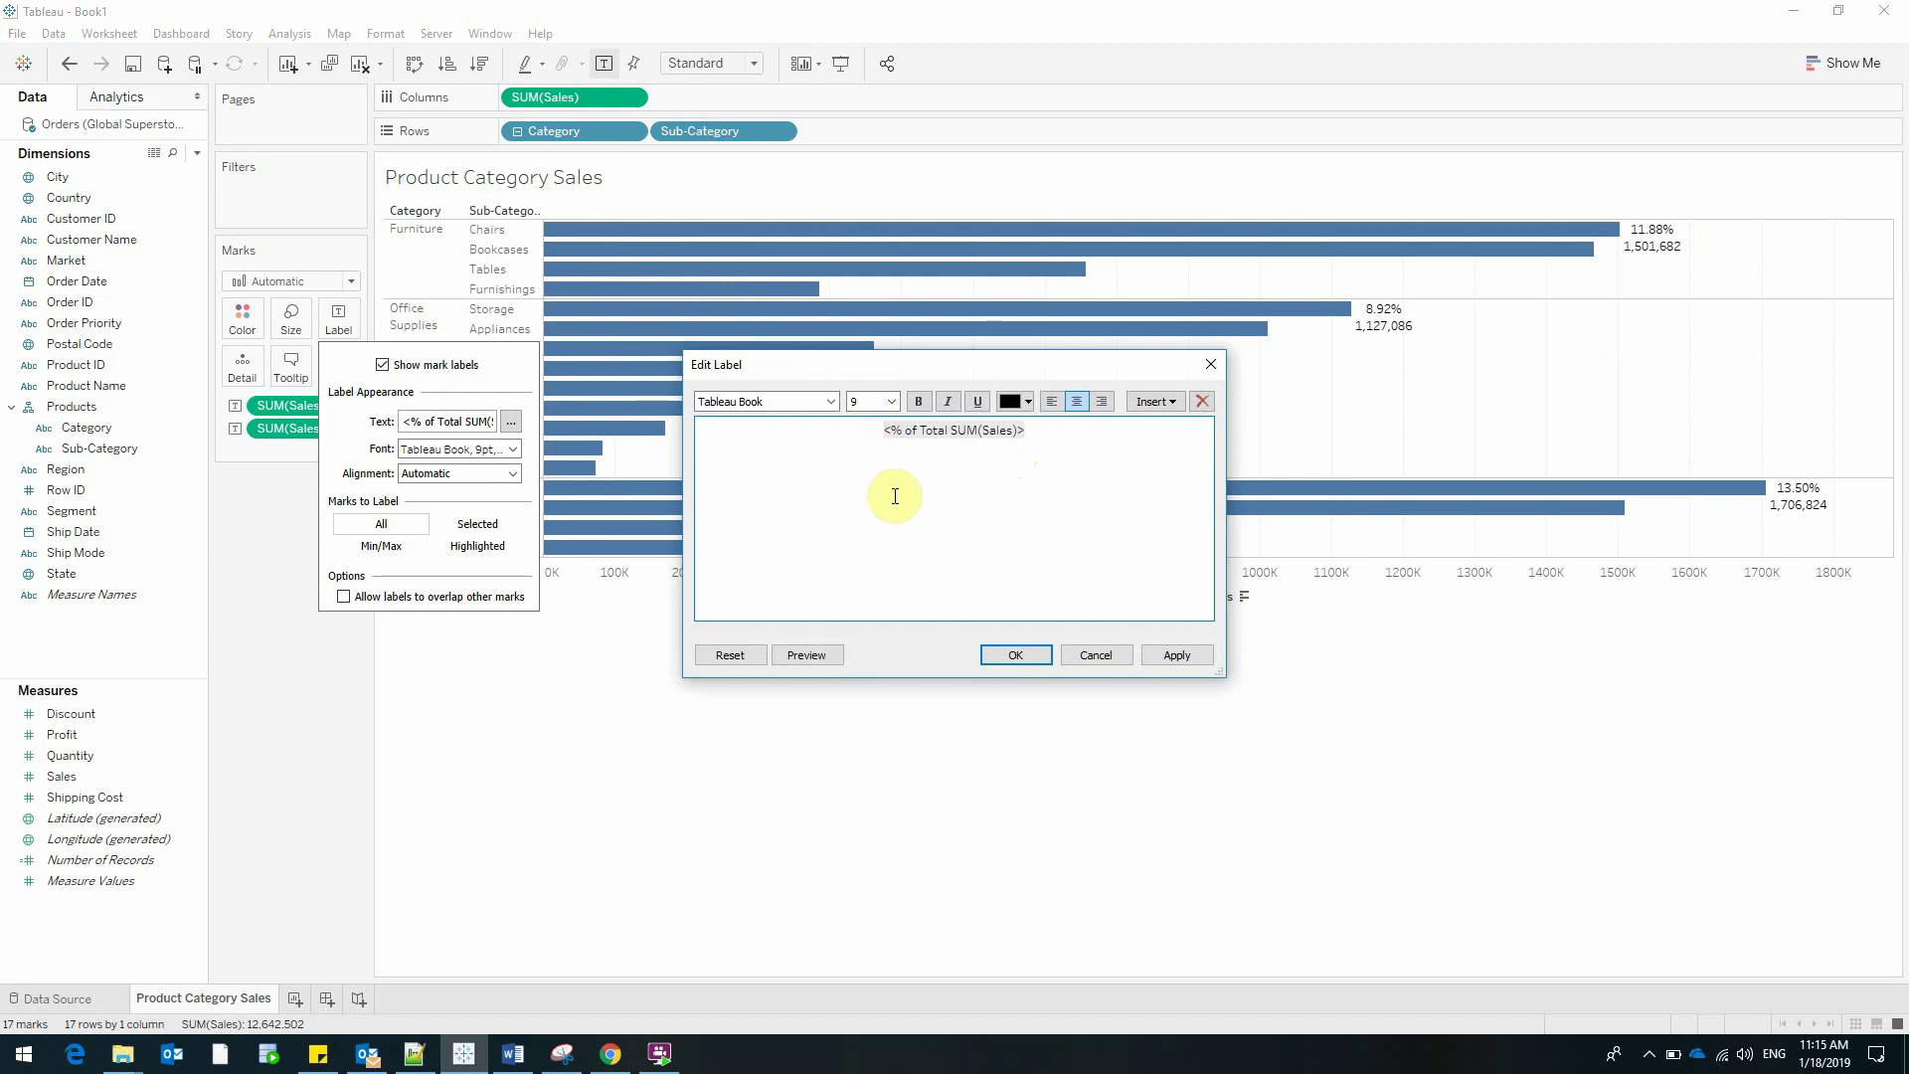
pyautogui.hotkey('ctrl', 'v')
pyautogui.write('/')
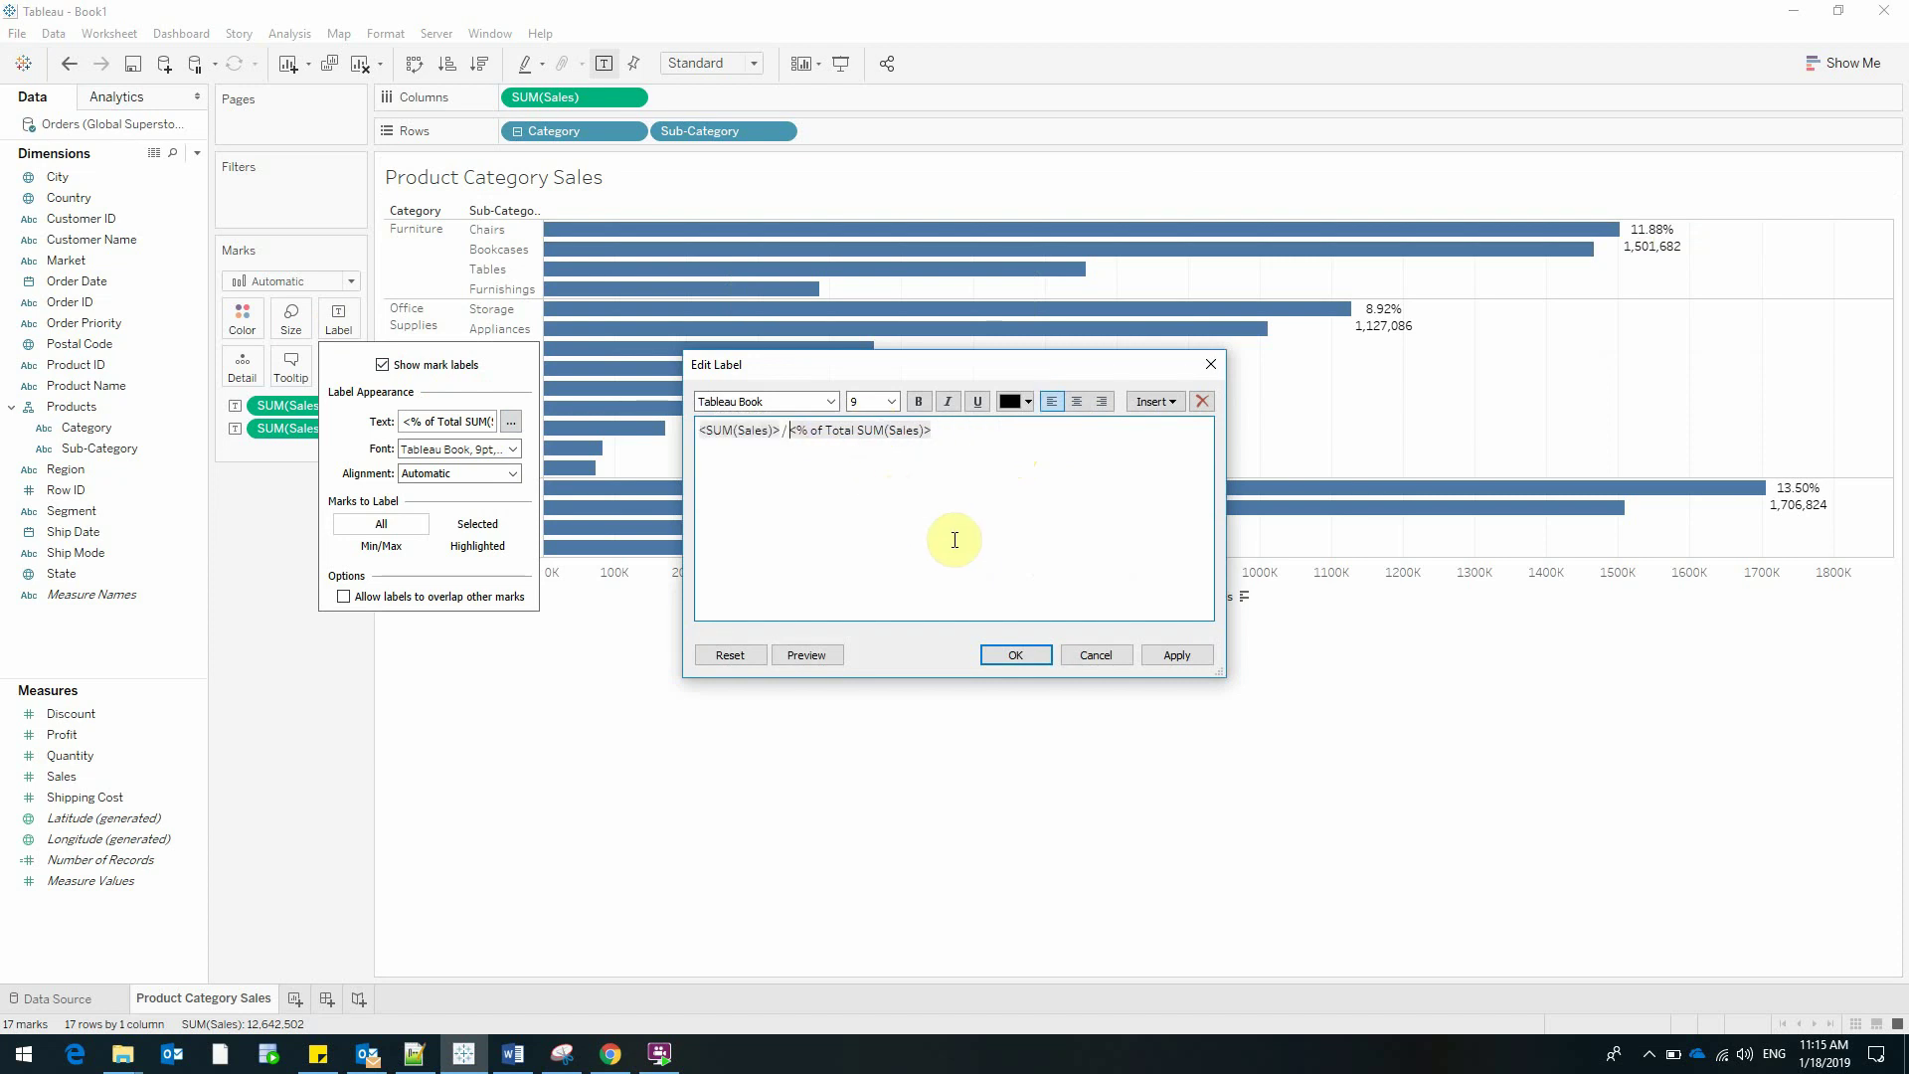
pyautogui.click(783, 430)
pyautogui.write('USD')
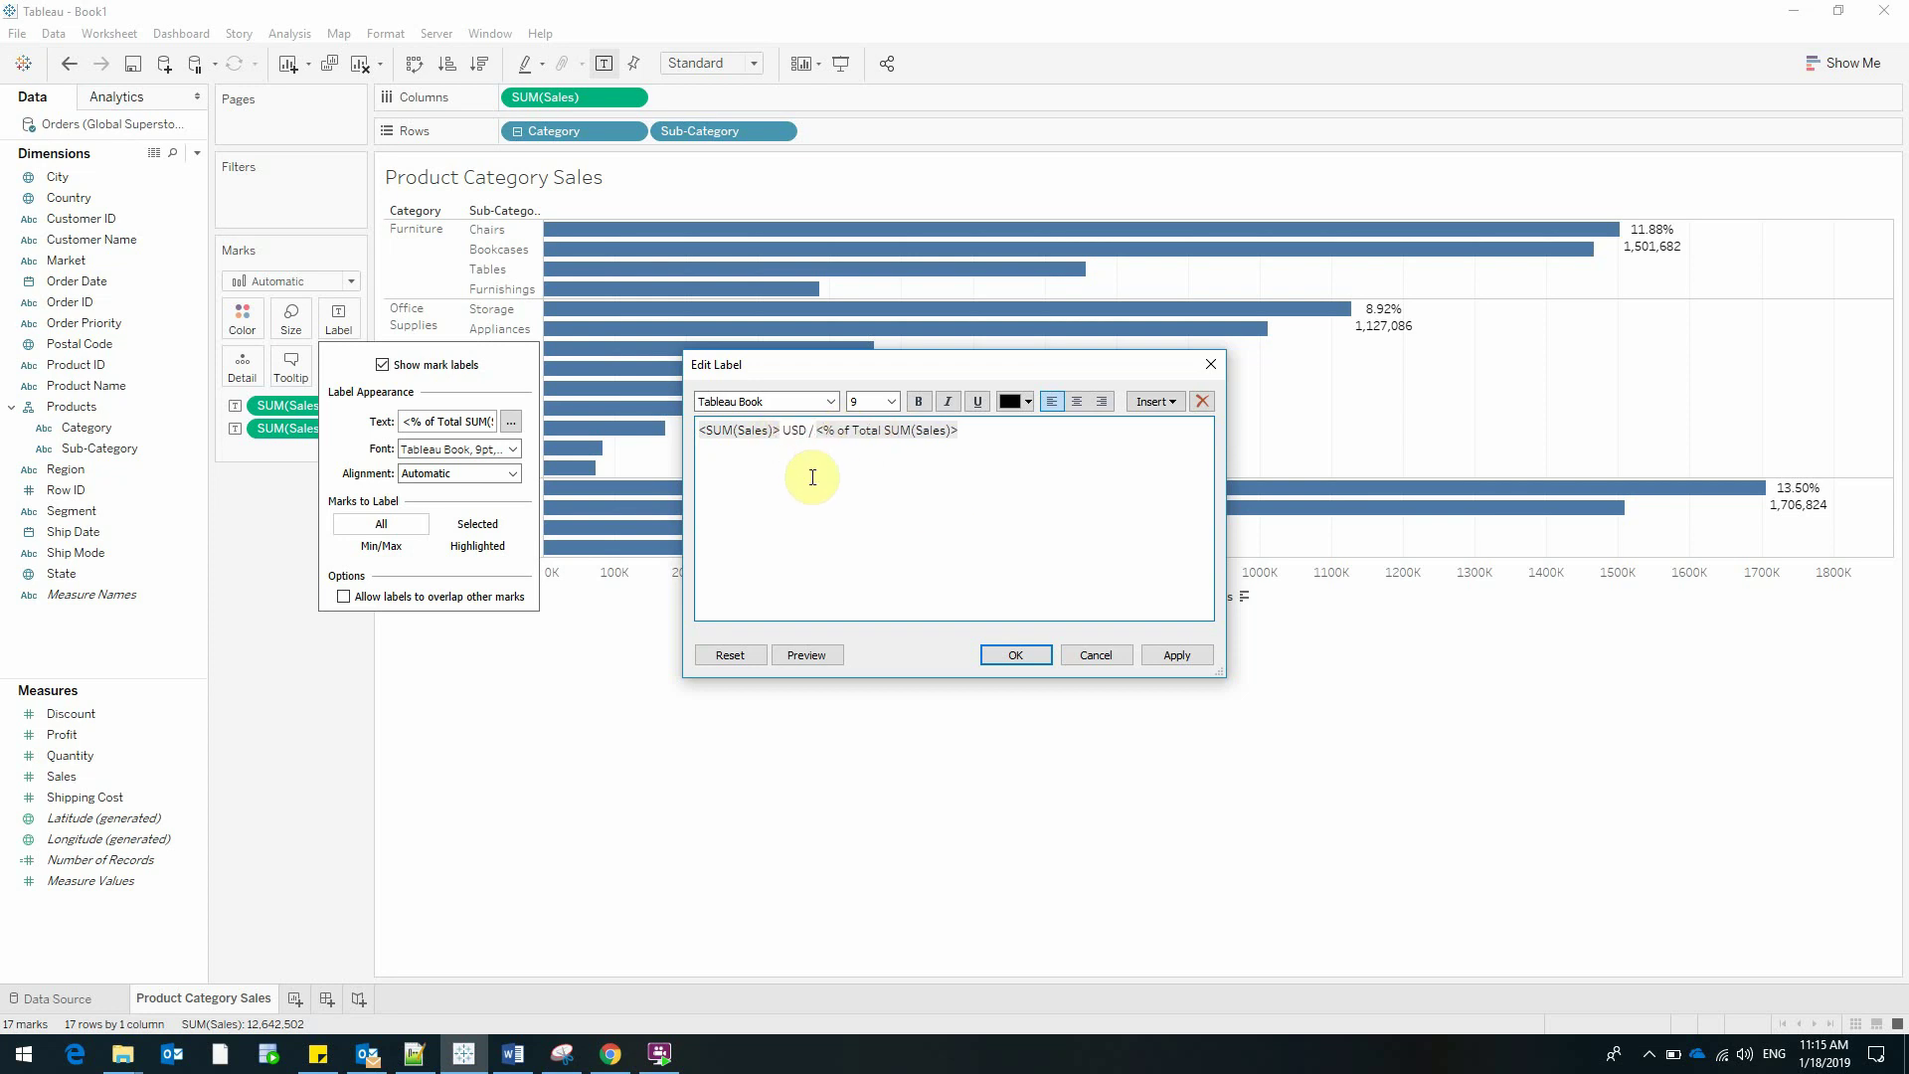
pyautogui.click(1176, 654)
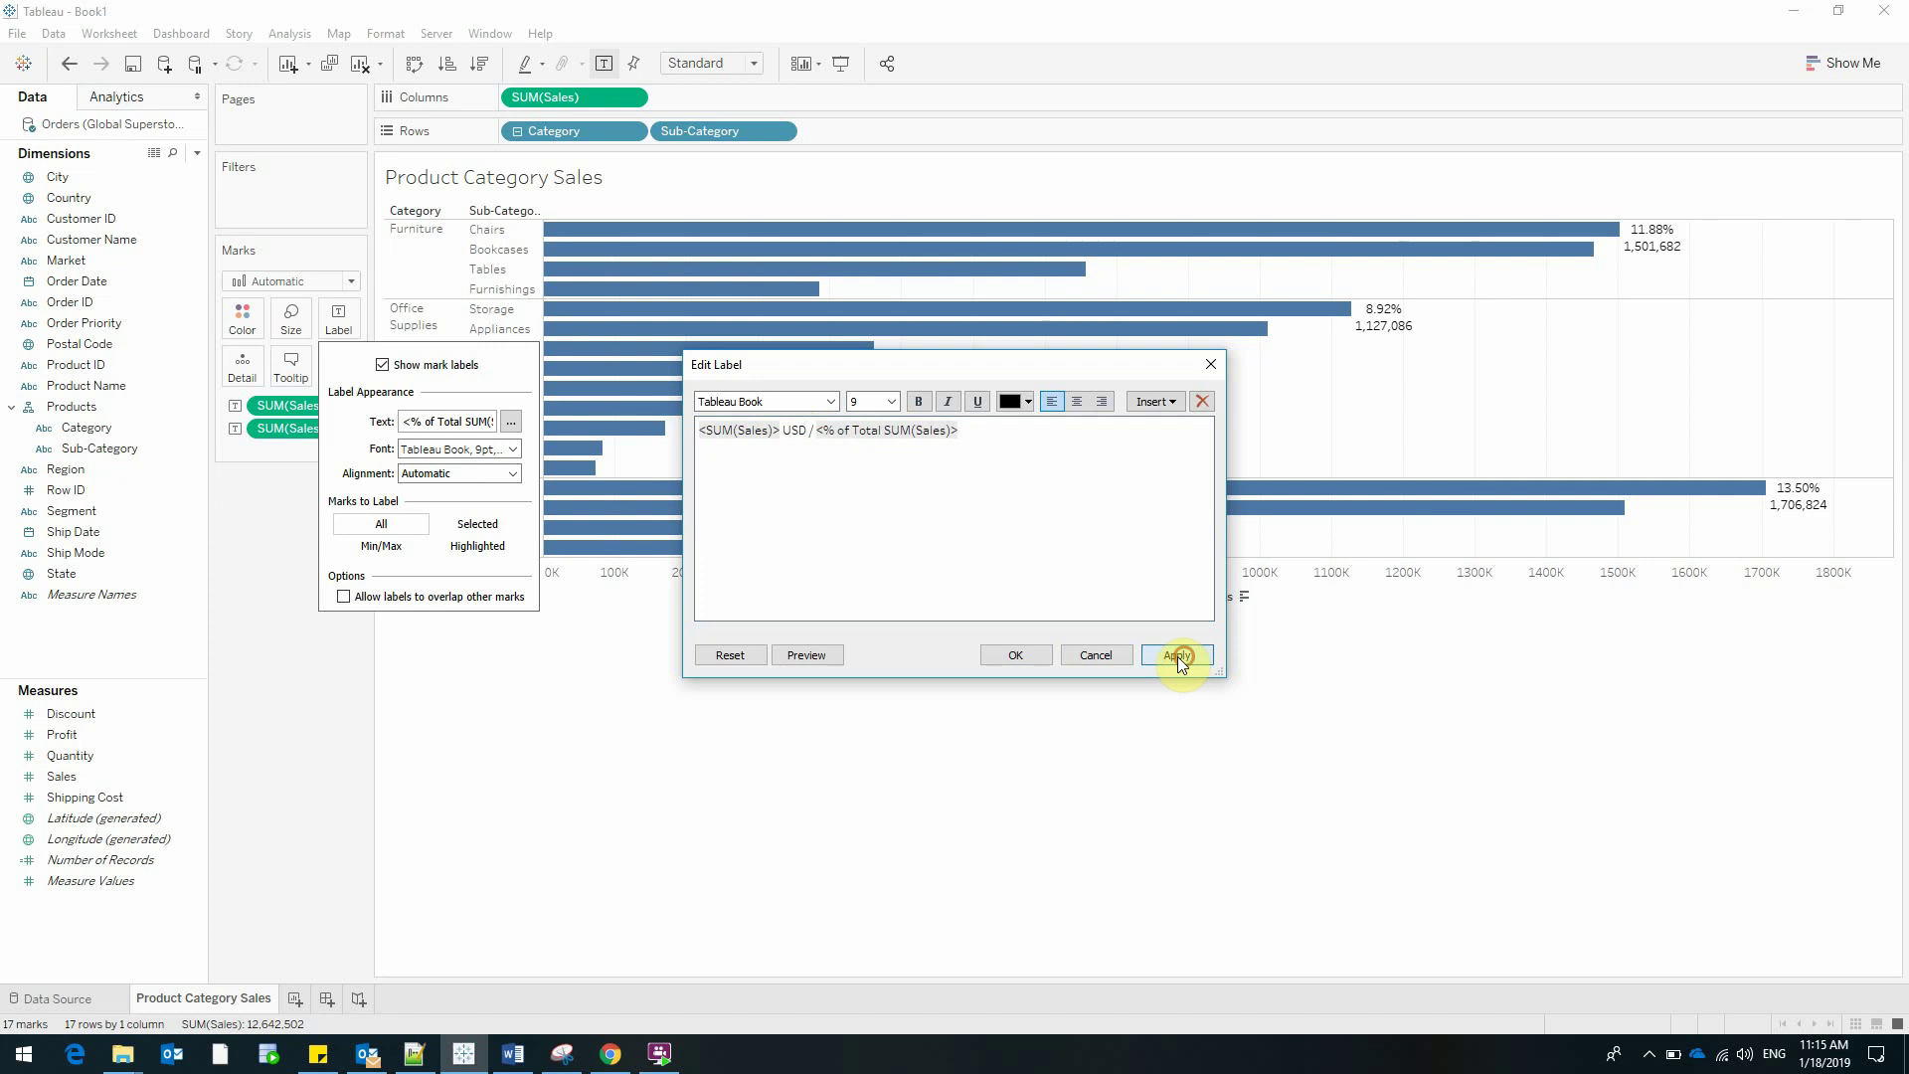
pyautogui.click(1018, 654)
pyautogui.click(416, 688)
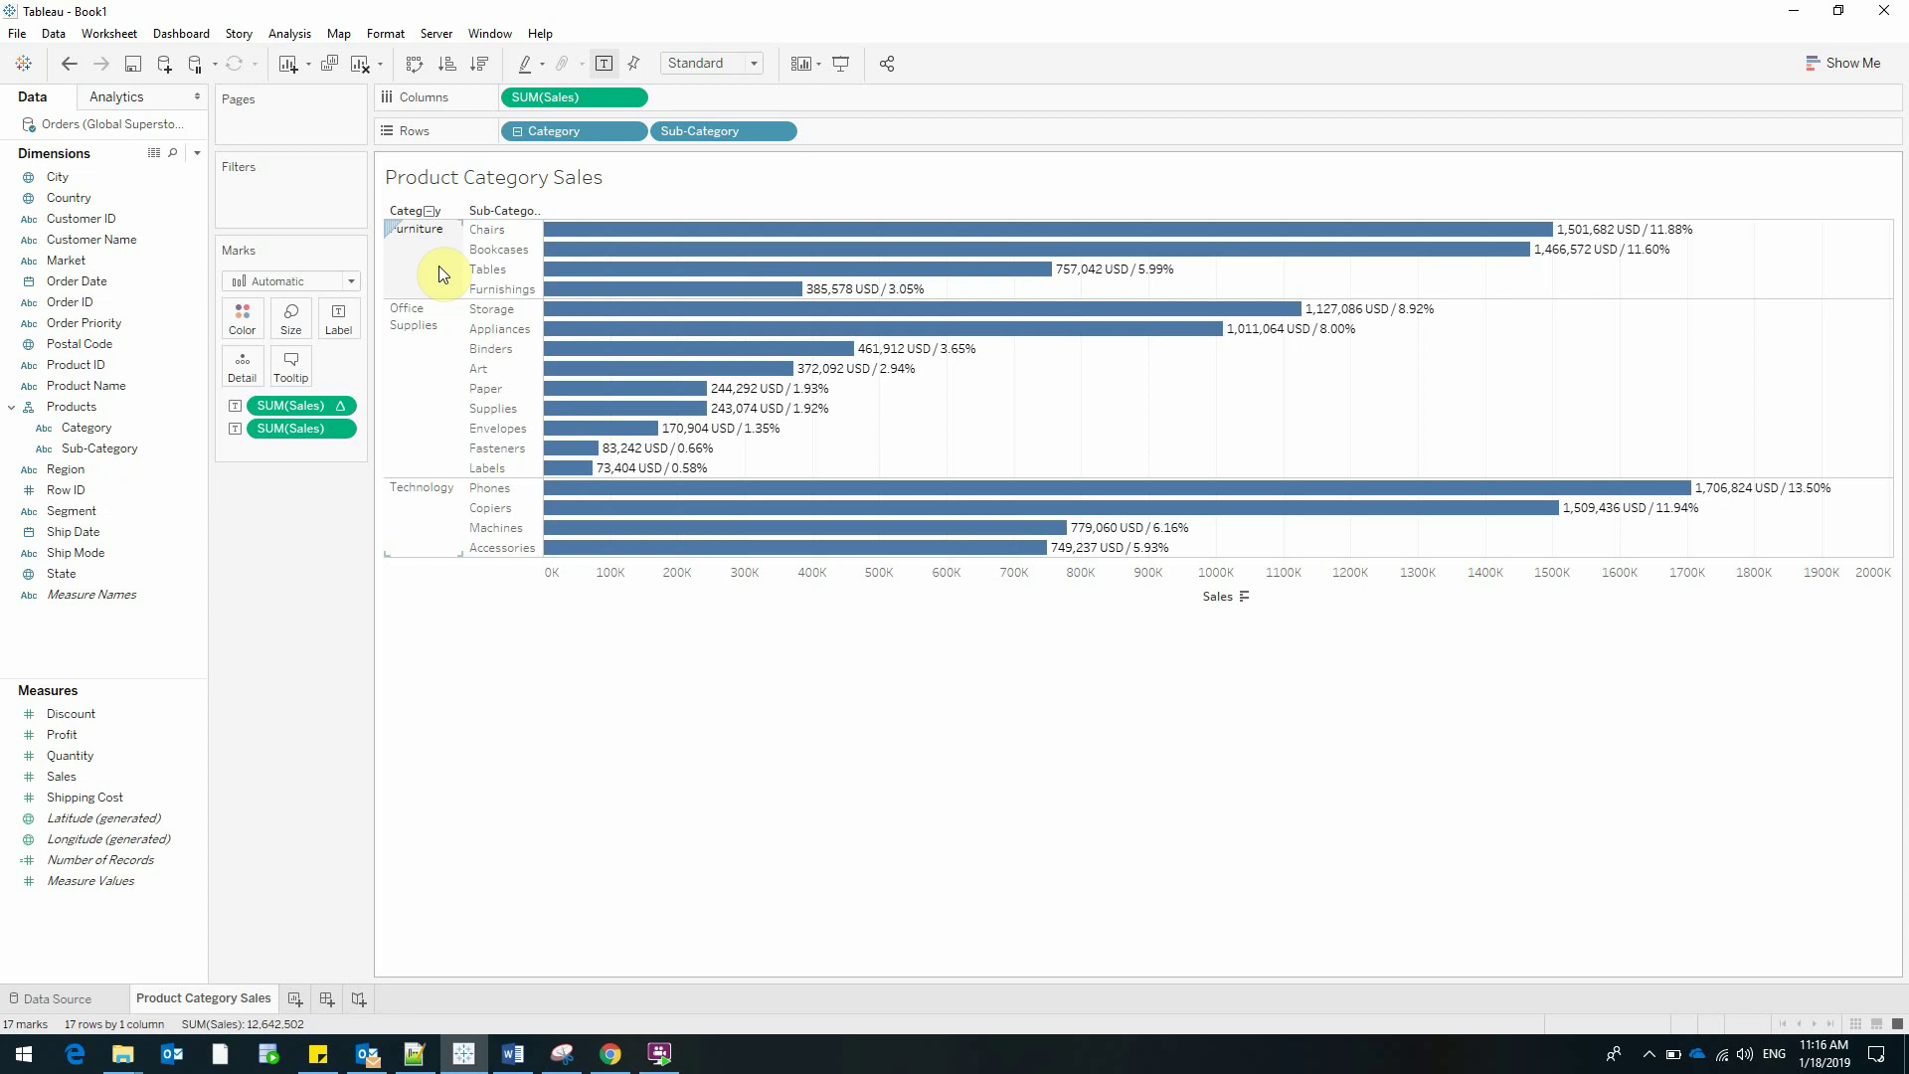
# - Select then deselect the Chairs row, and open the percent-of-total SUM(Sales) pill menu
pyautogui.click(505, 230)
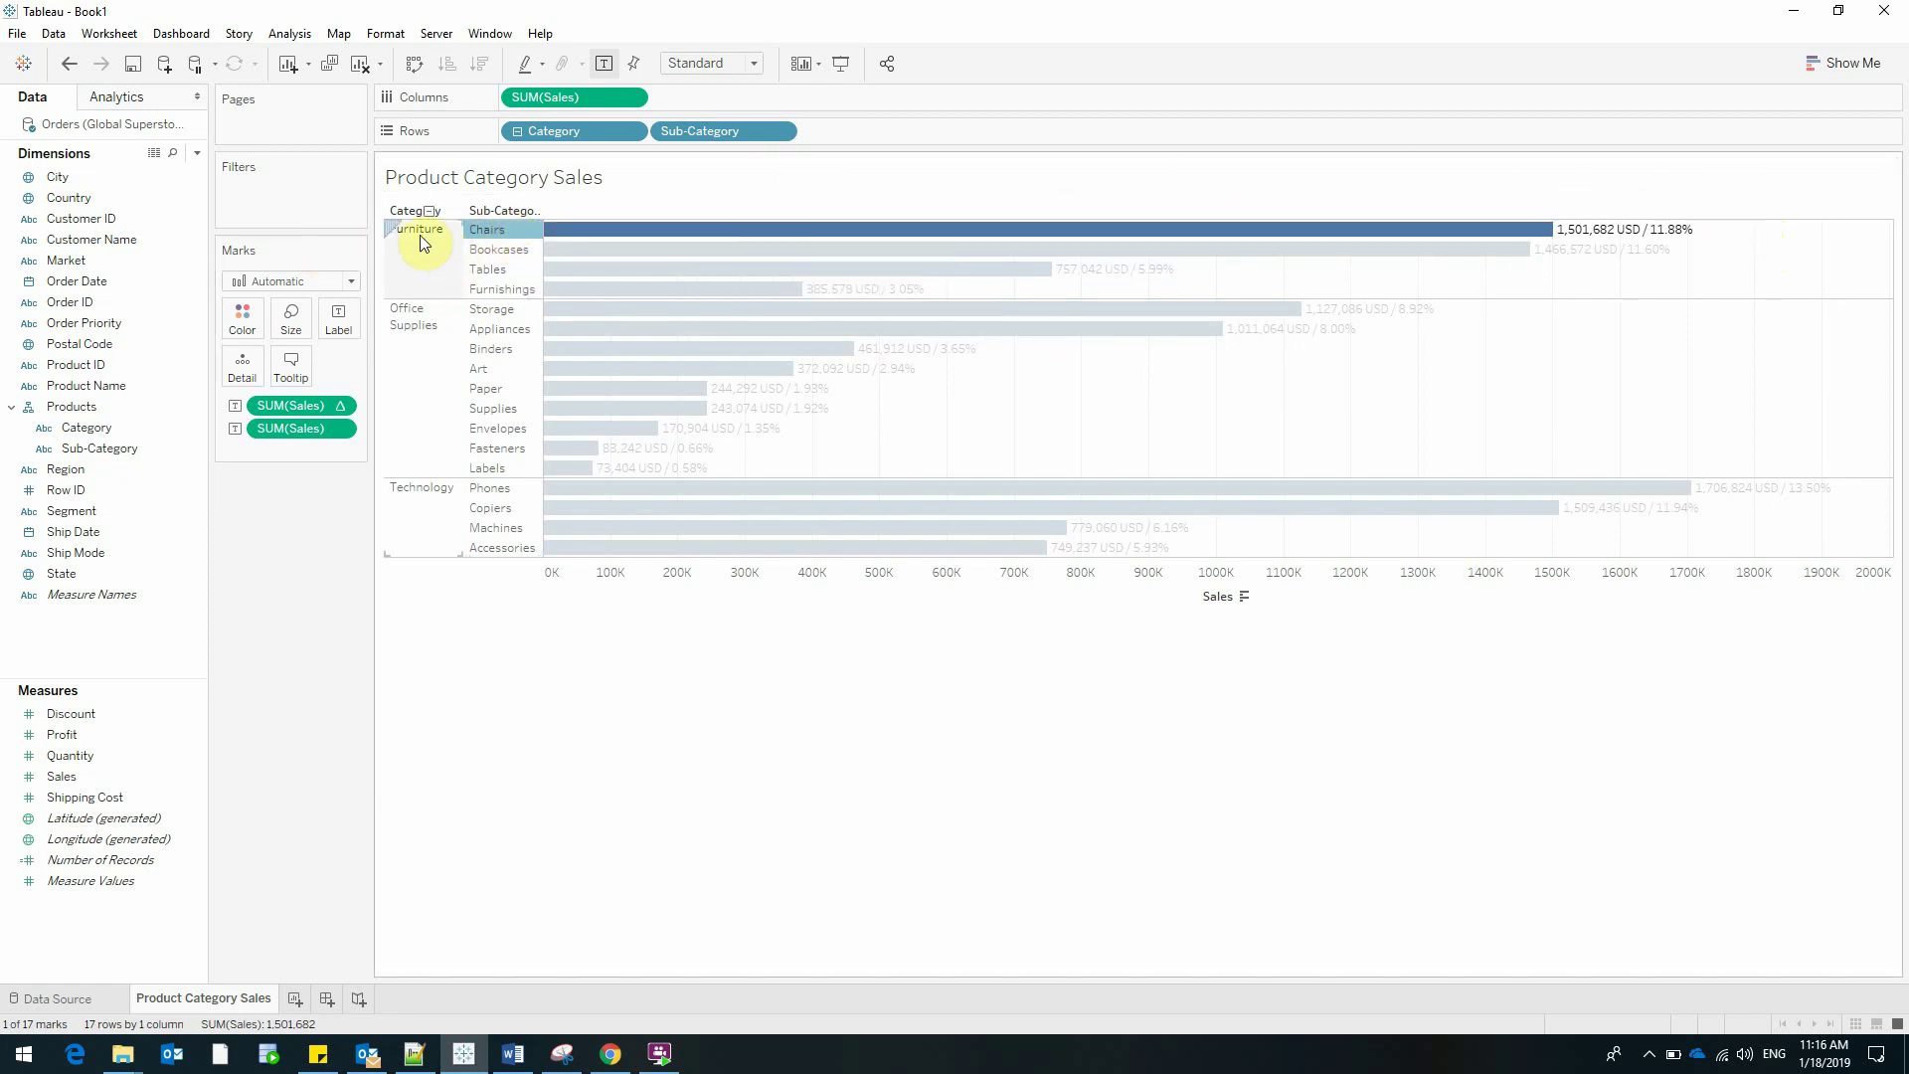
pyautogui.click(501, 228)
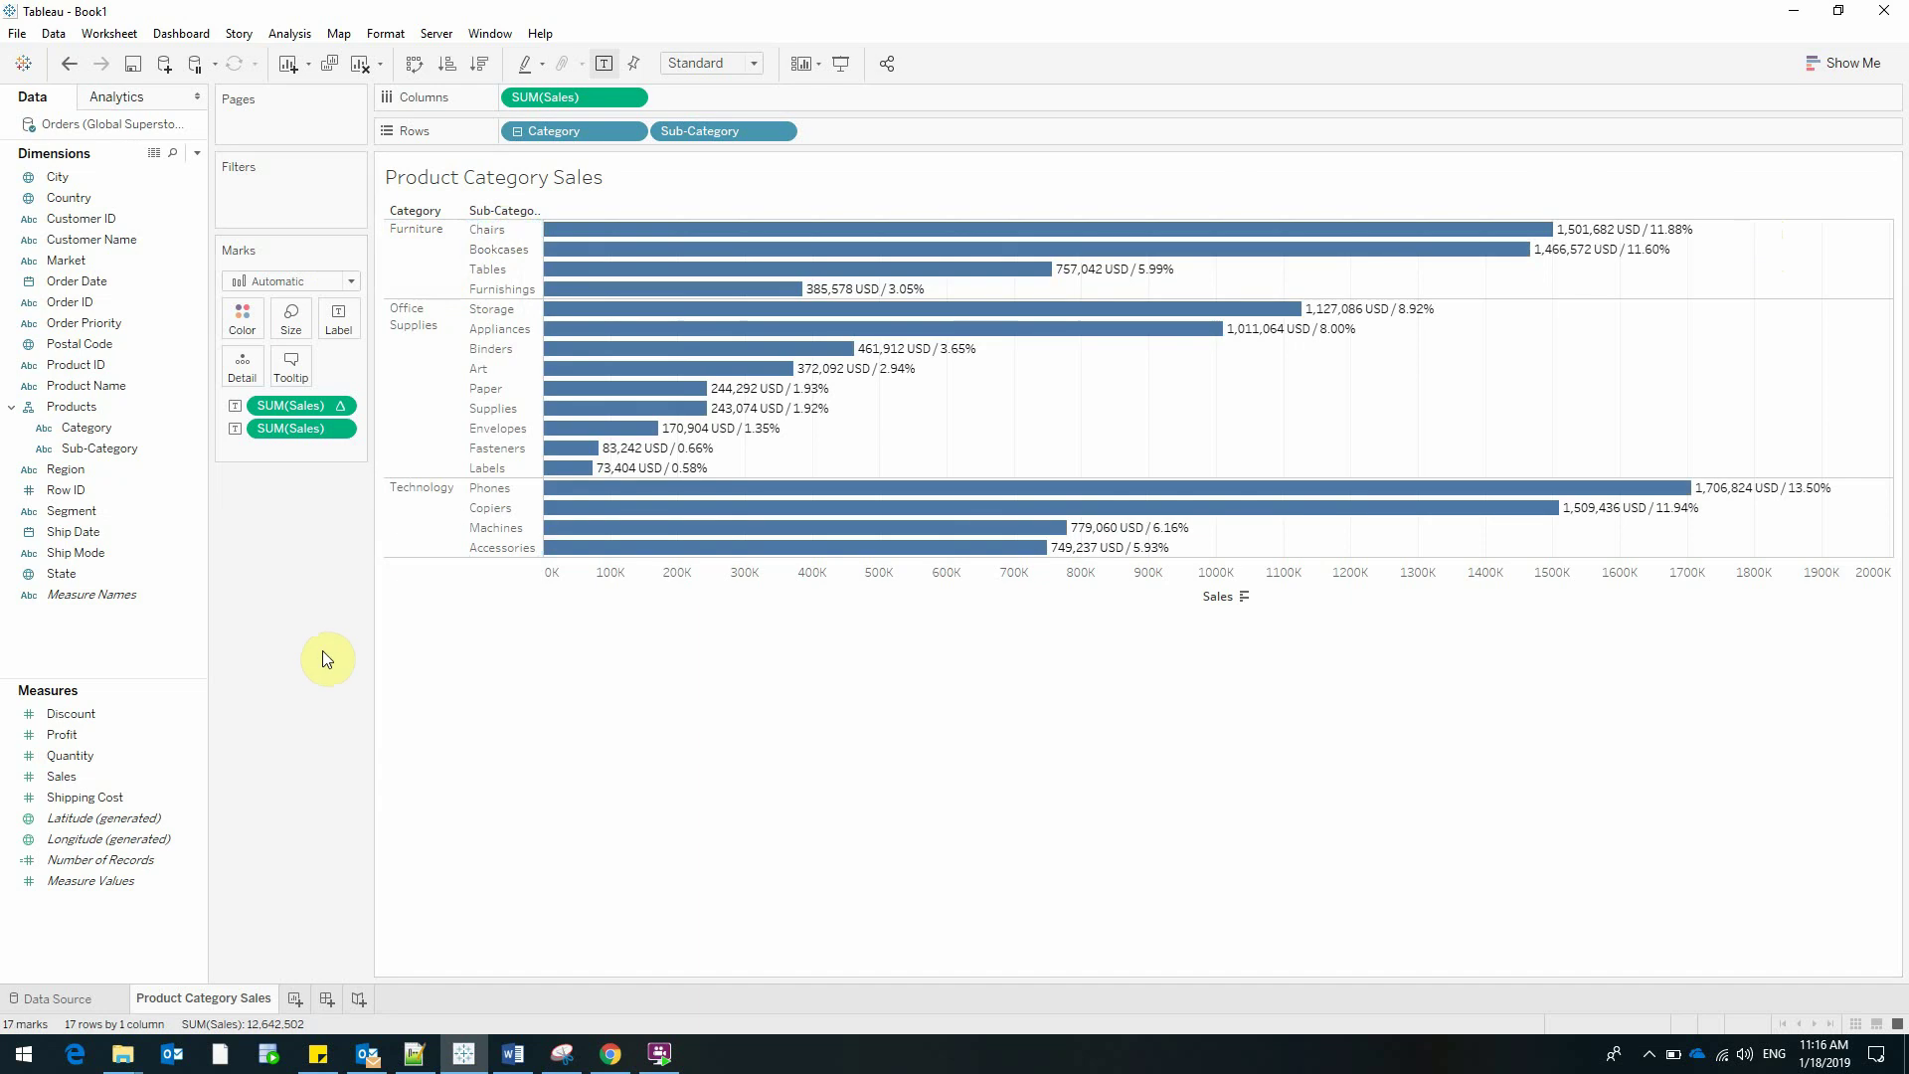
pyautogui.click(339, 407)
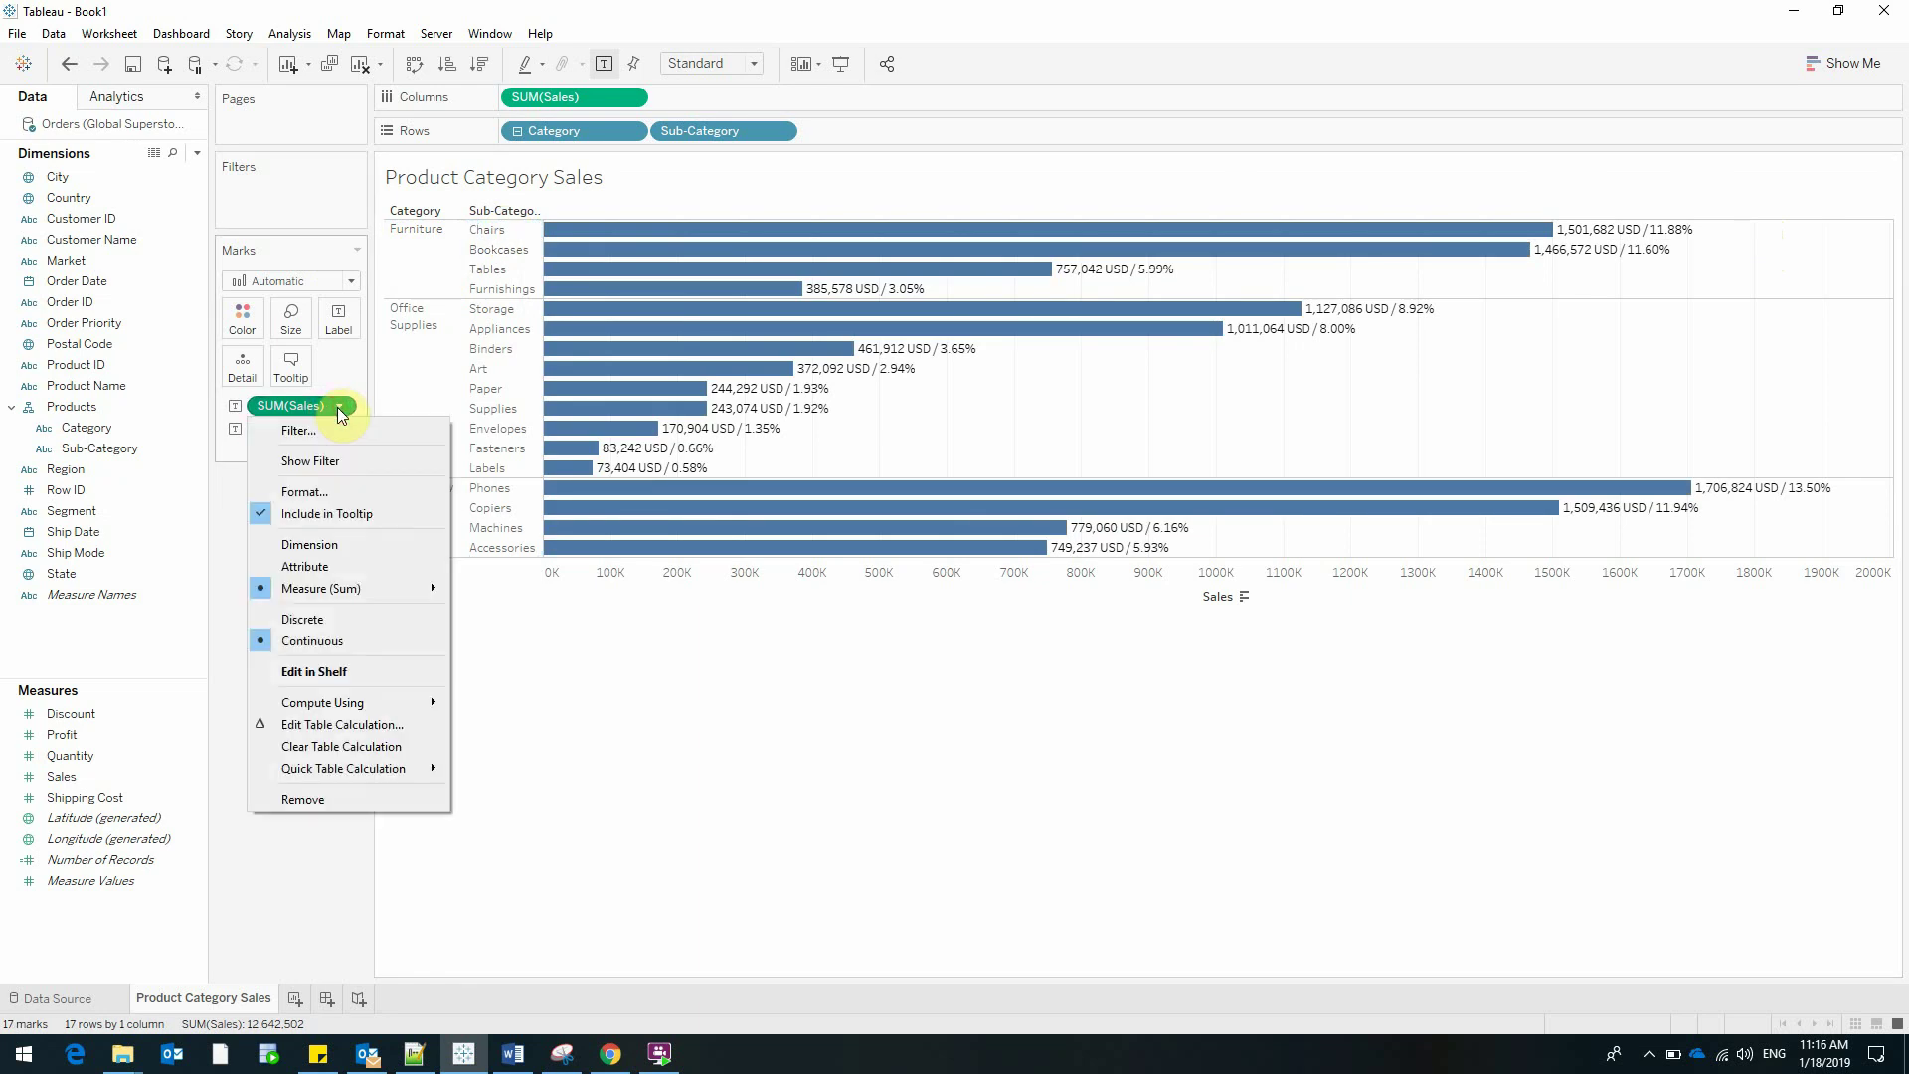
# - Set the percent-of-total table calculation to compute using Pane (down)
pyautogui.click(301, 725)
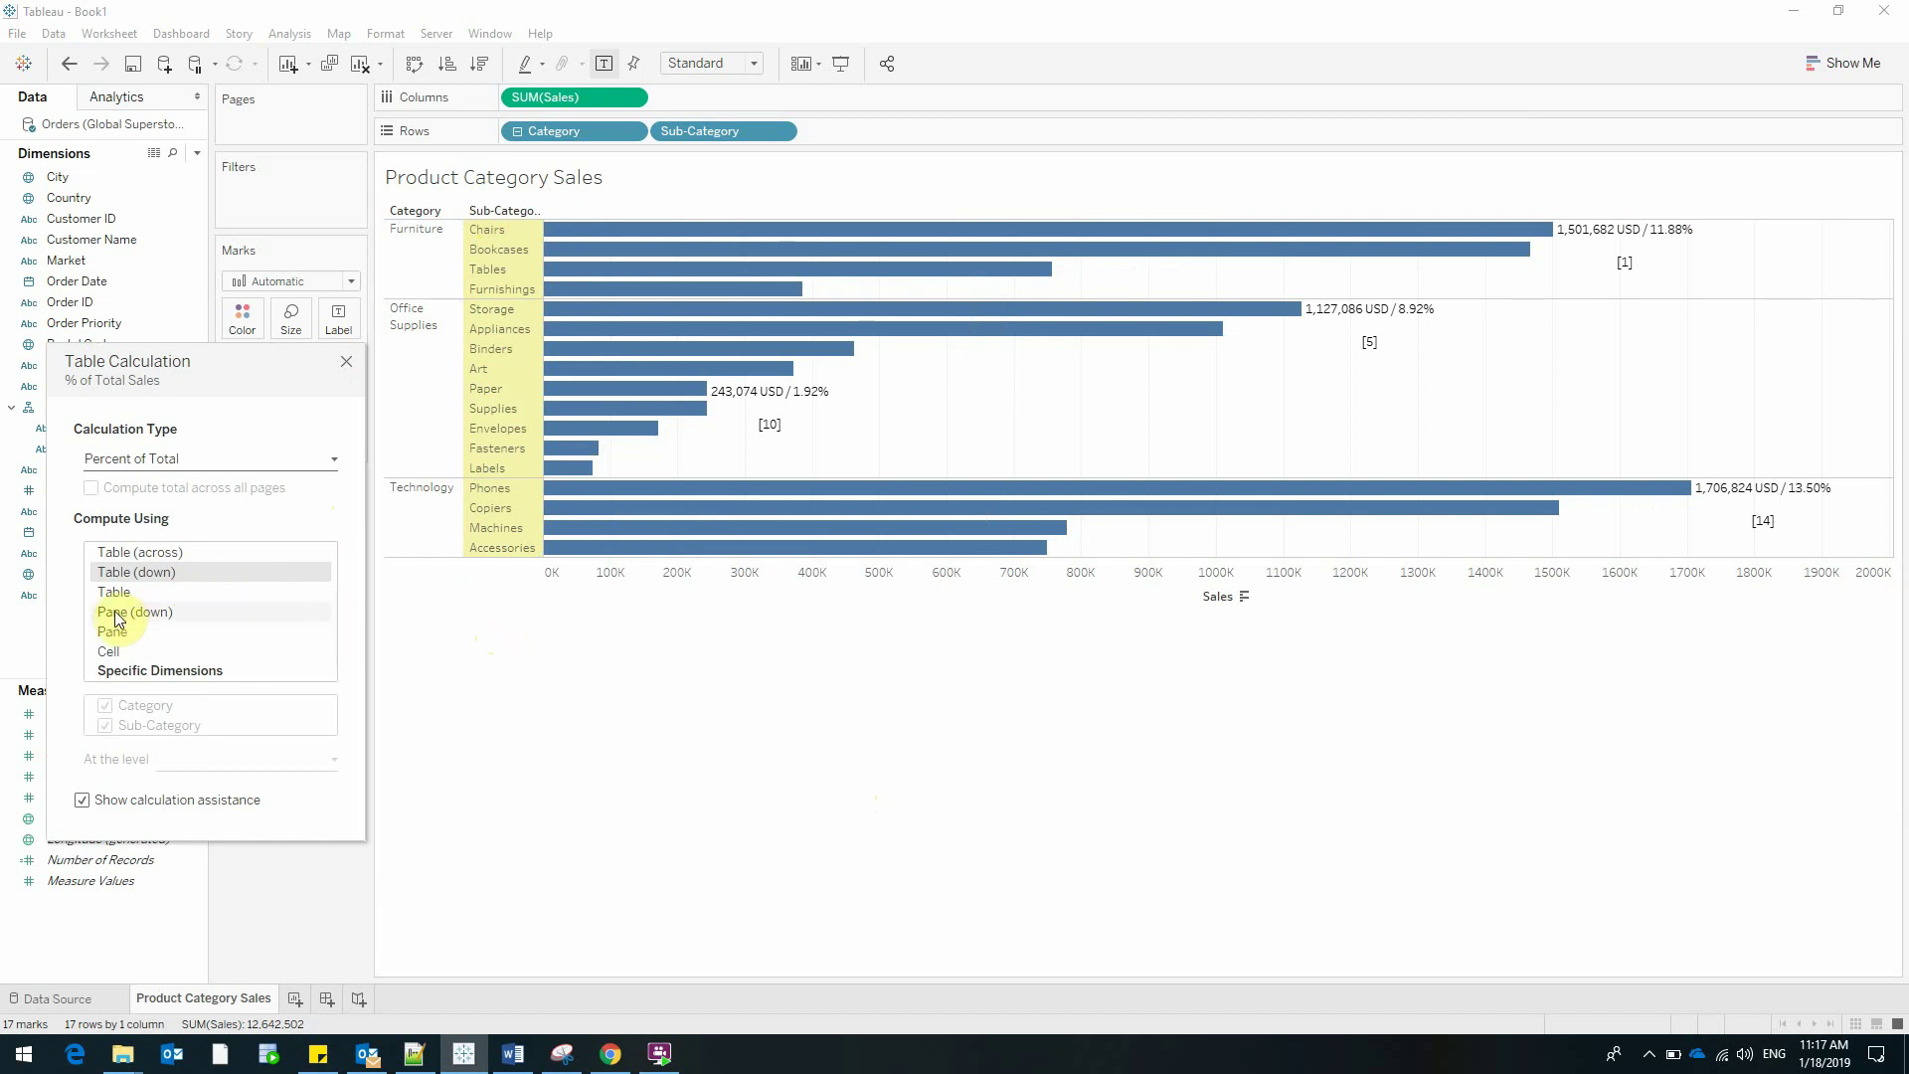
pyautogui.click(146, 612)
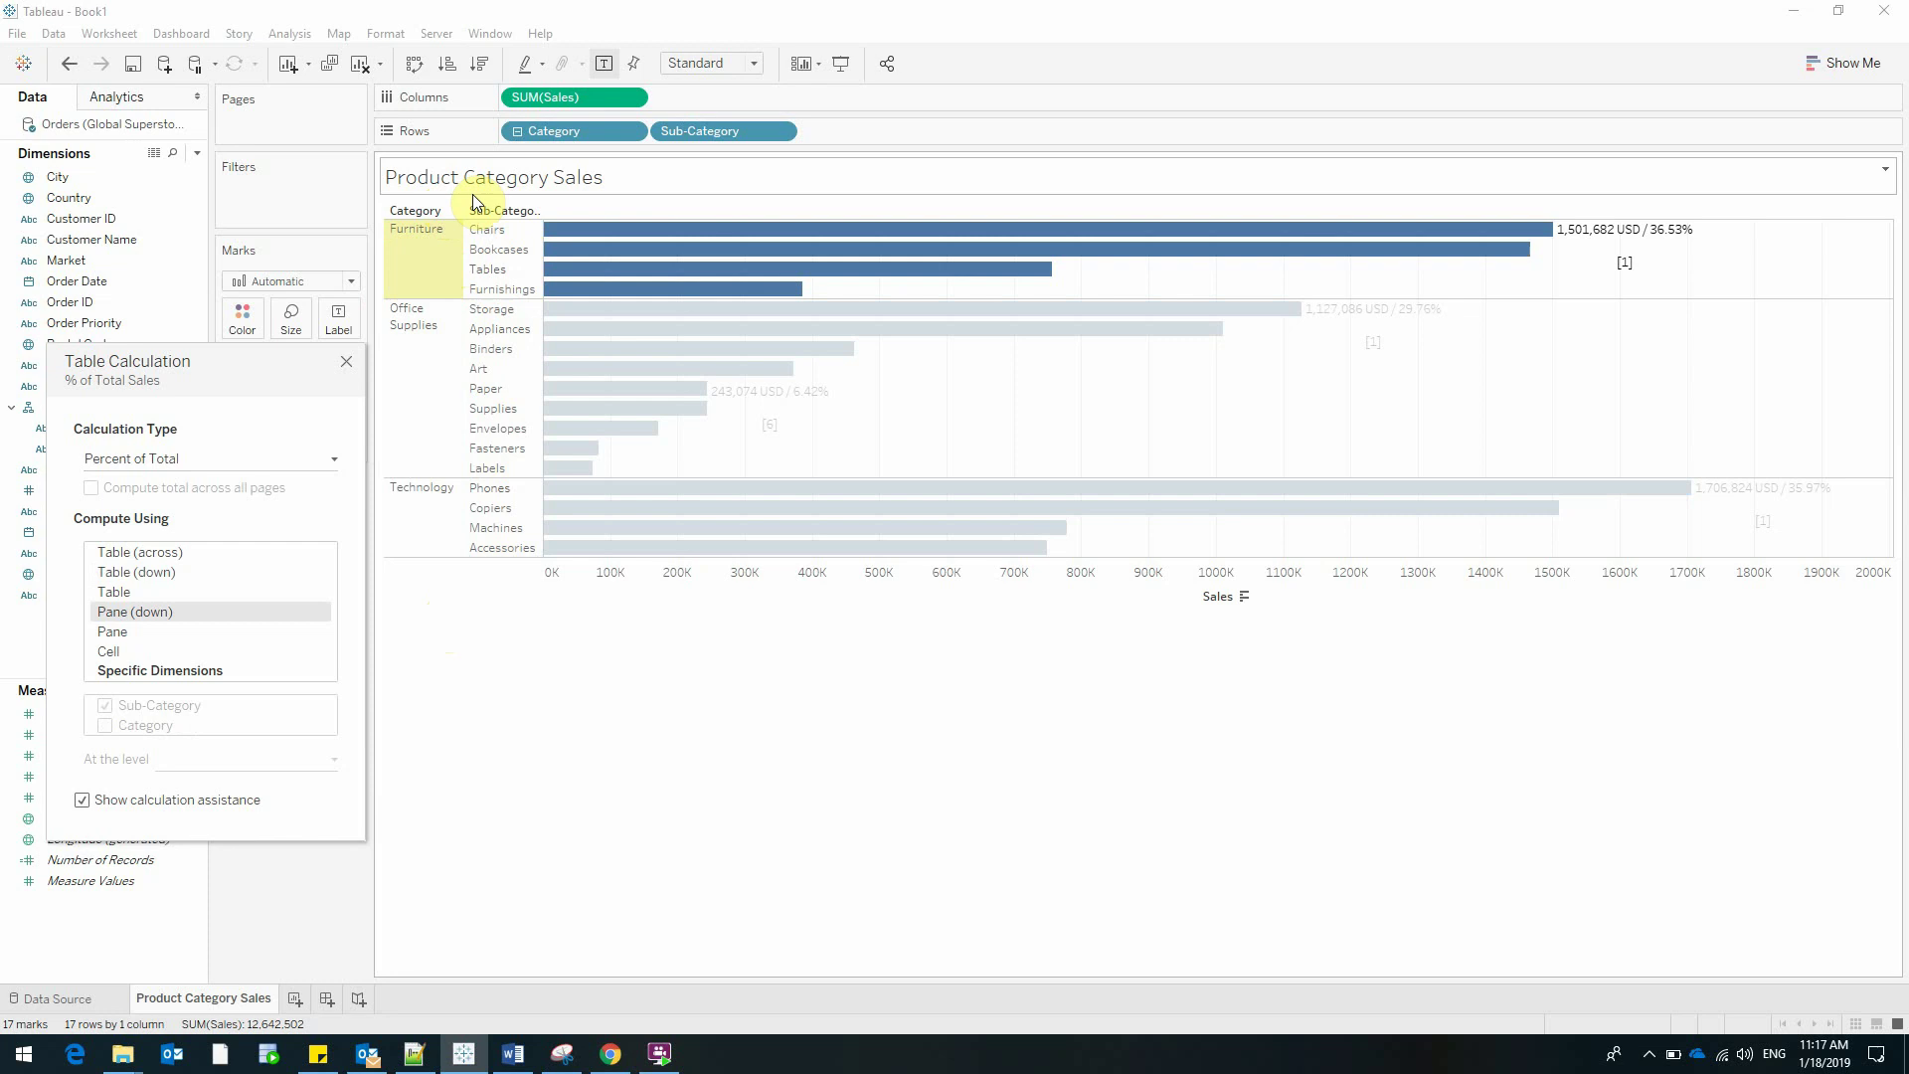
pyautogui.moveTo(1581, 239)
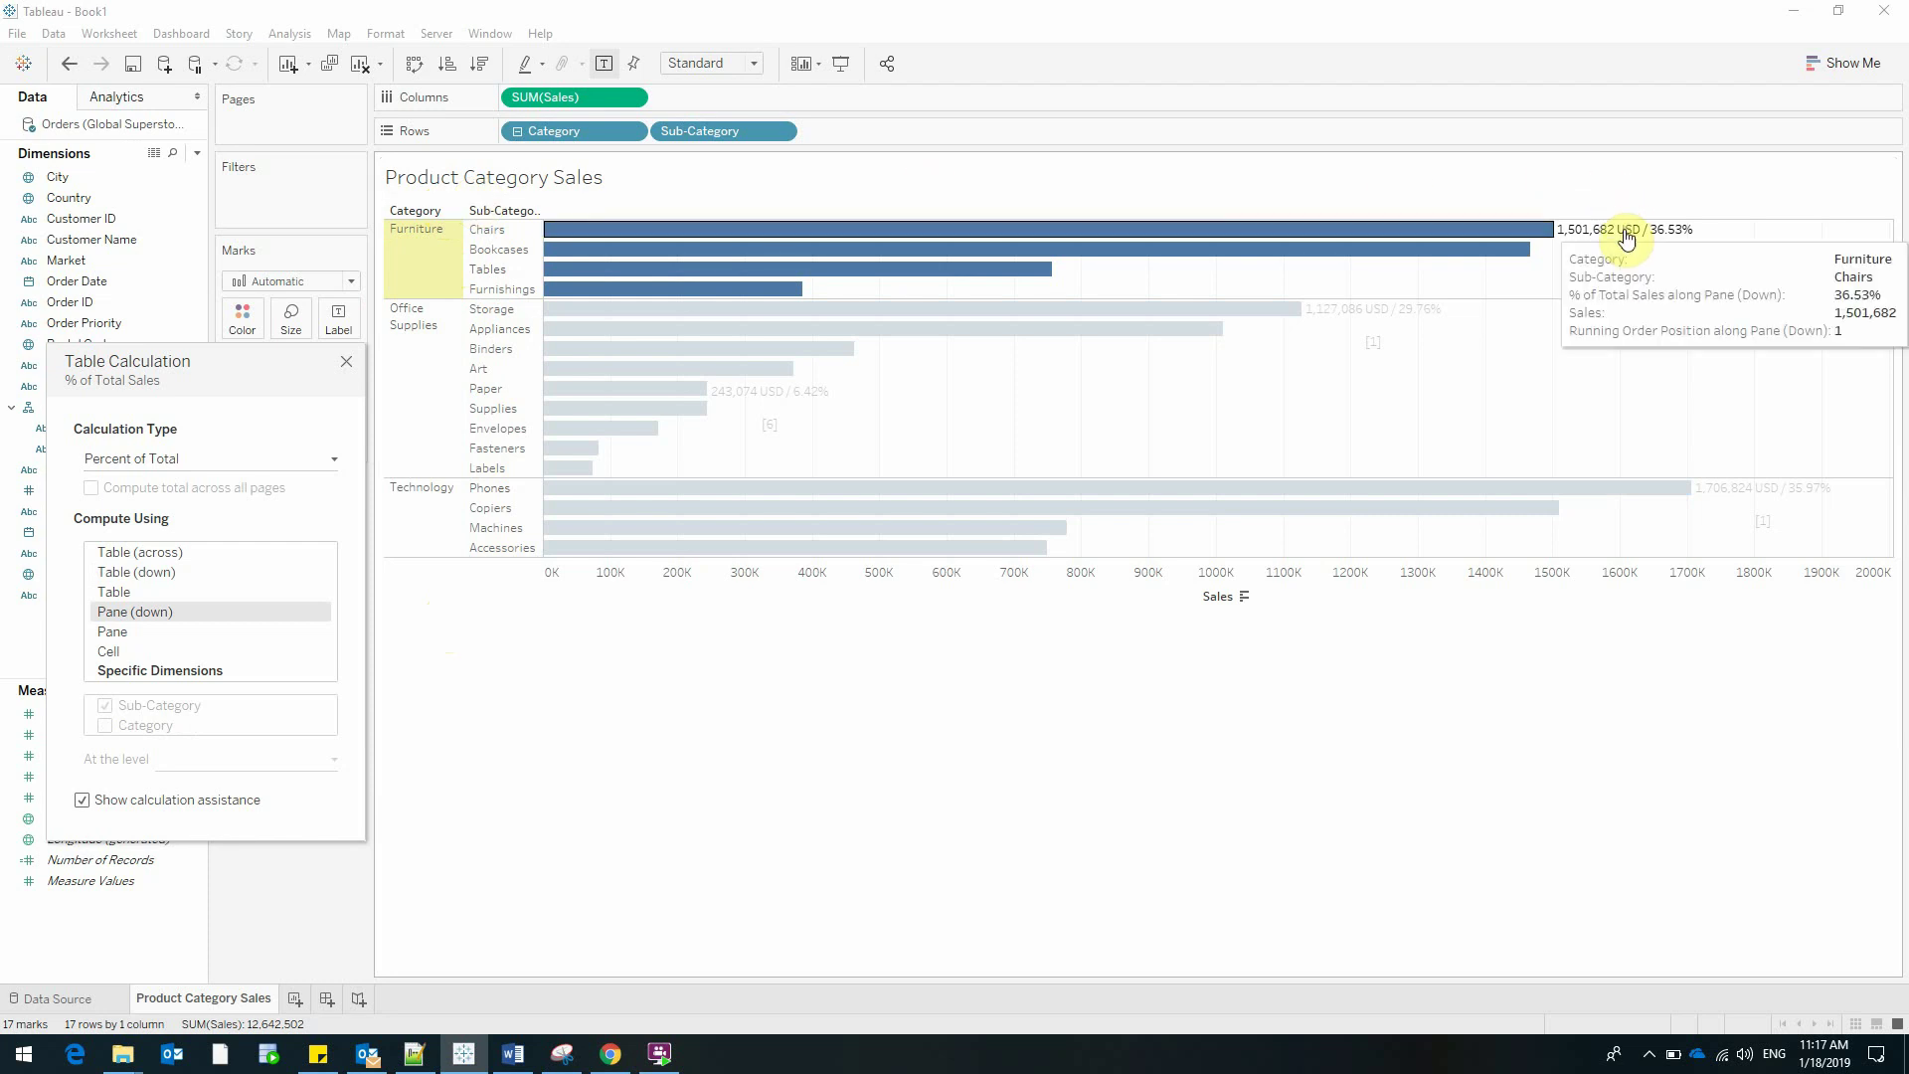
pyautogui.click(346, 365)
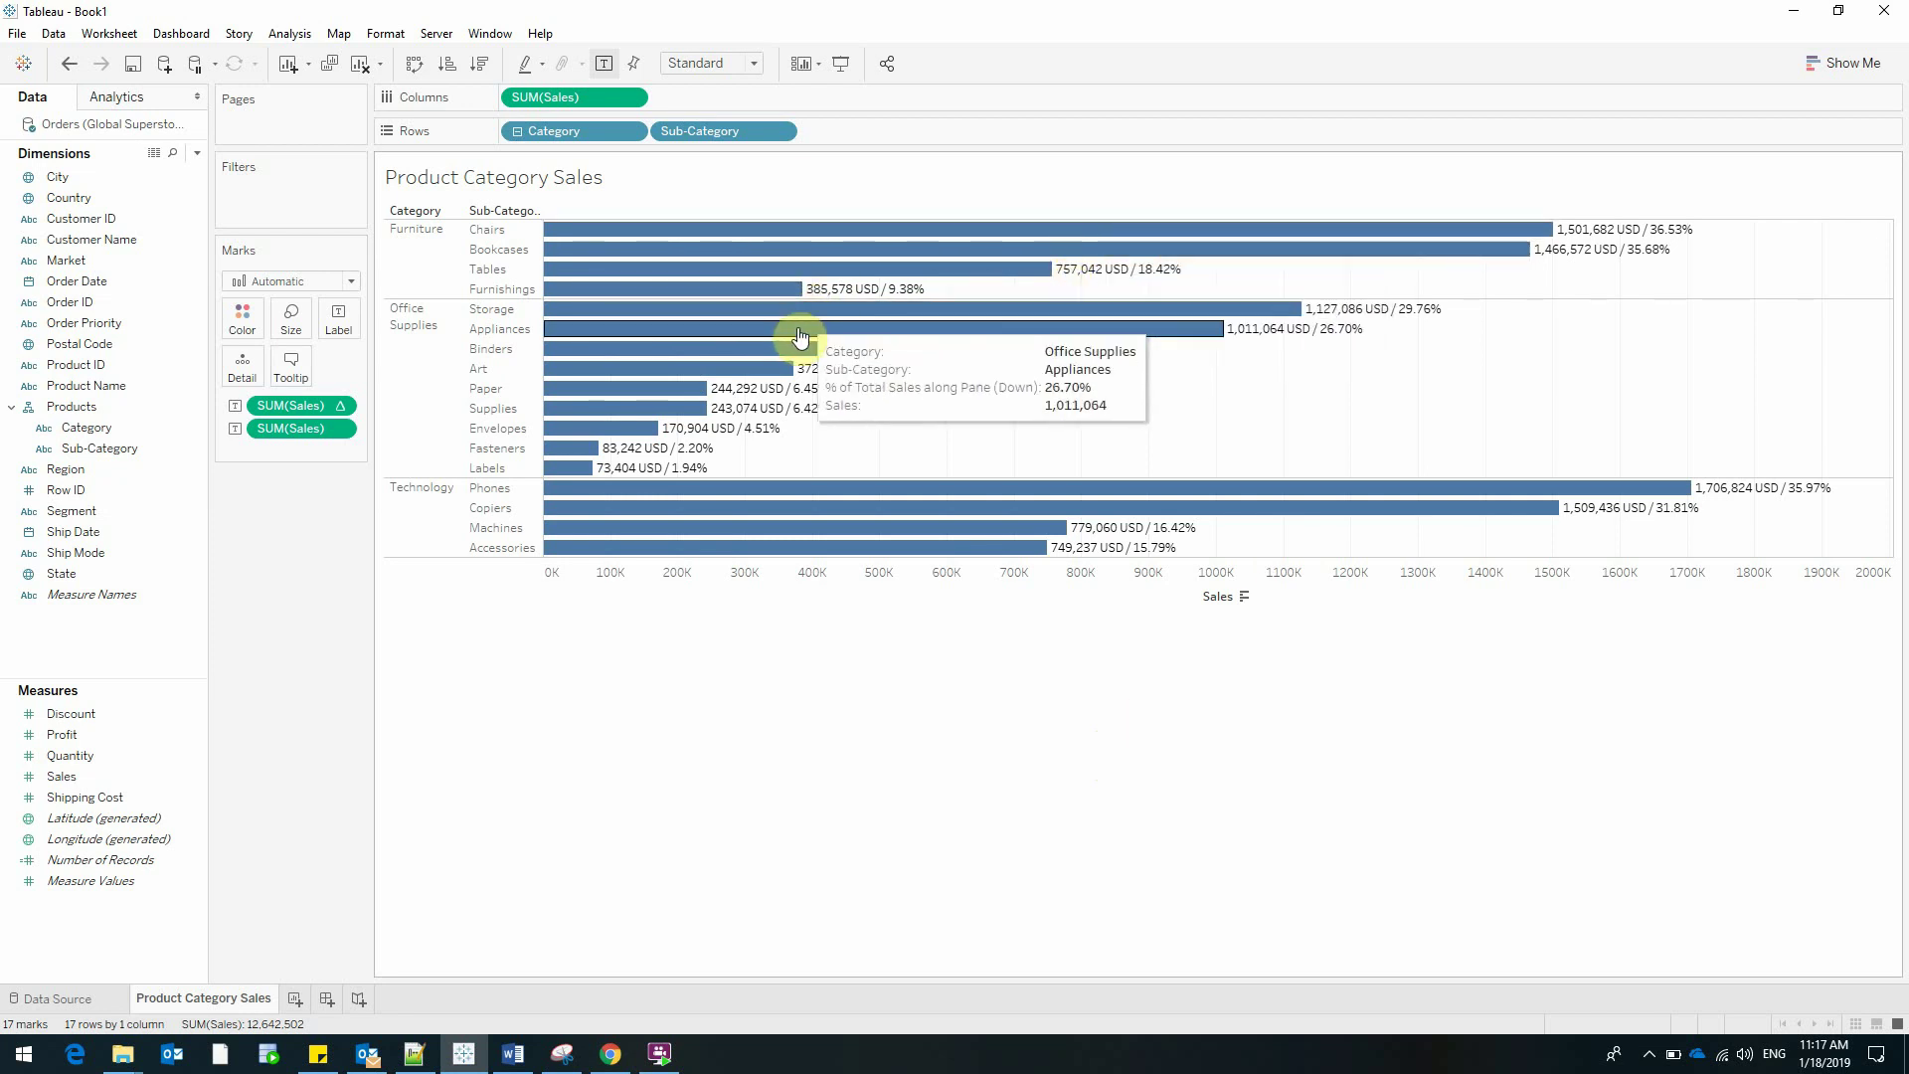
pyautogui.moveTo(714, 394)
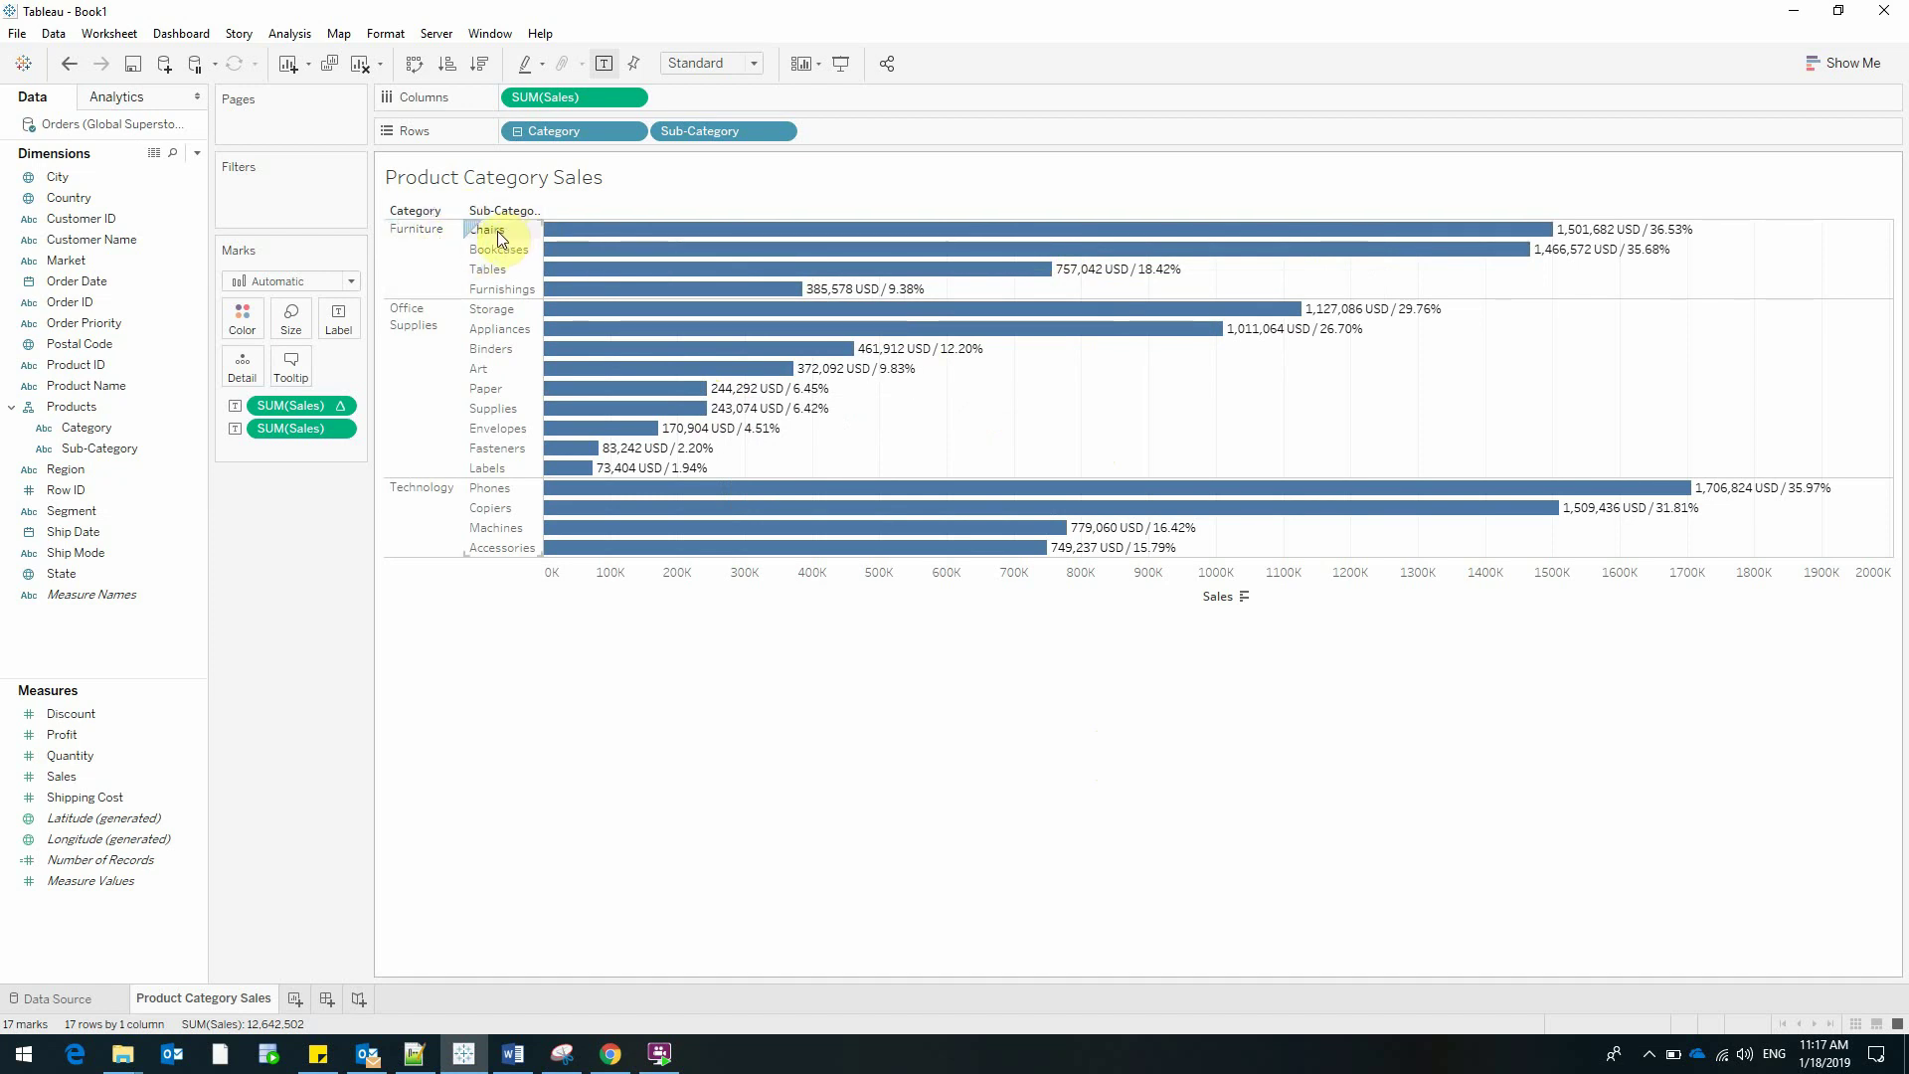
pyautogui.click(516, 131)
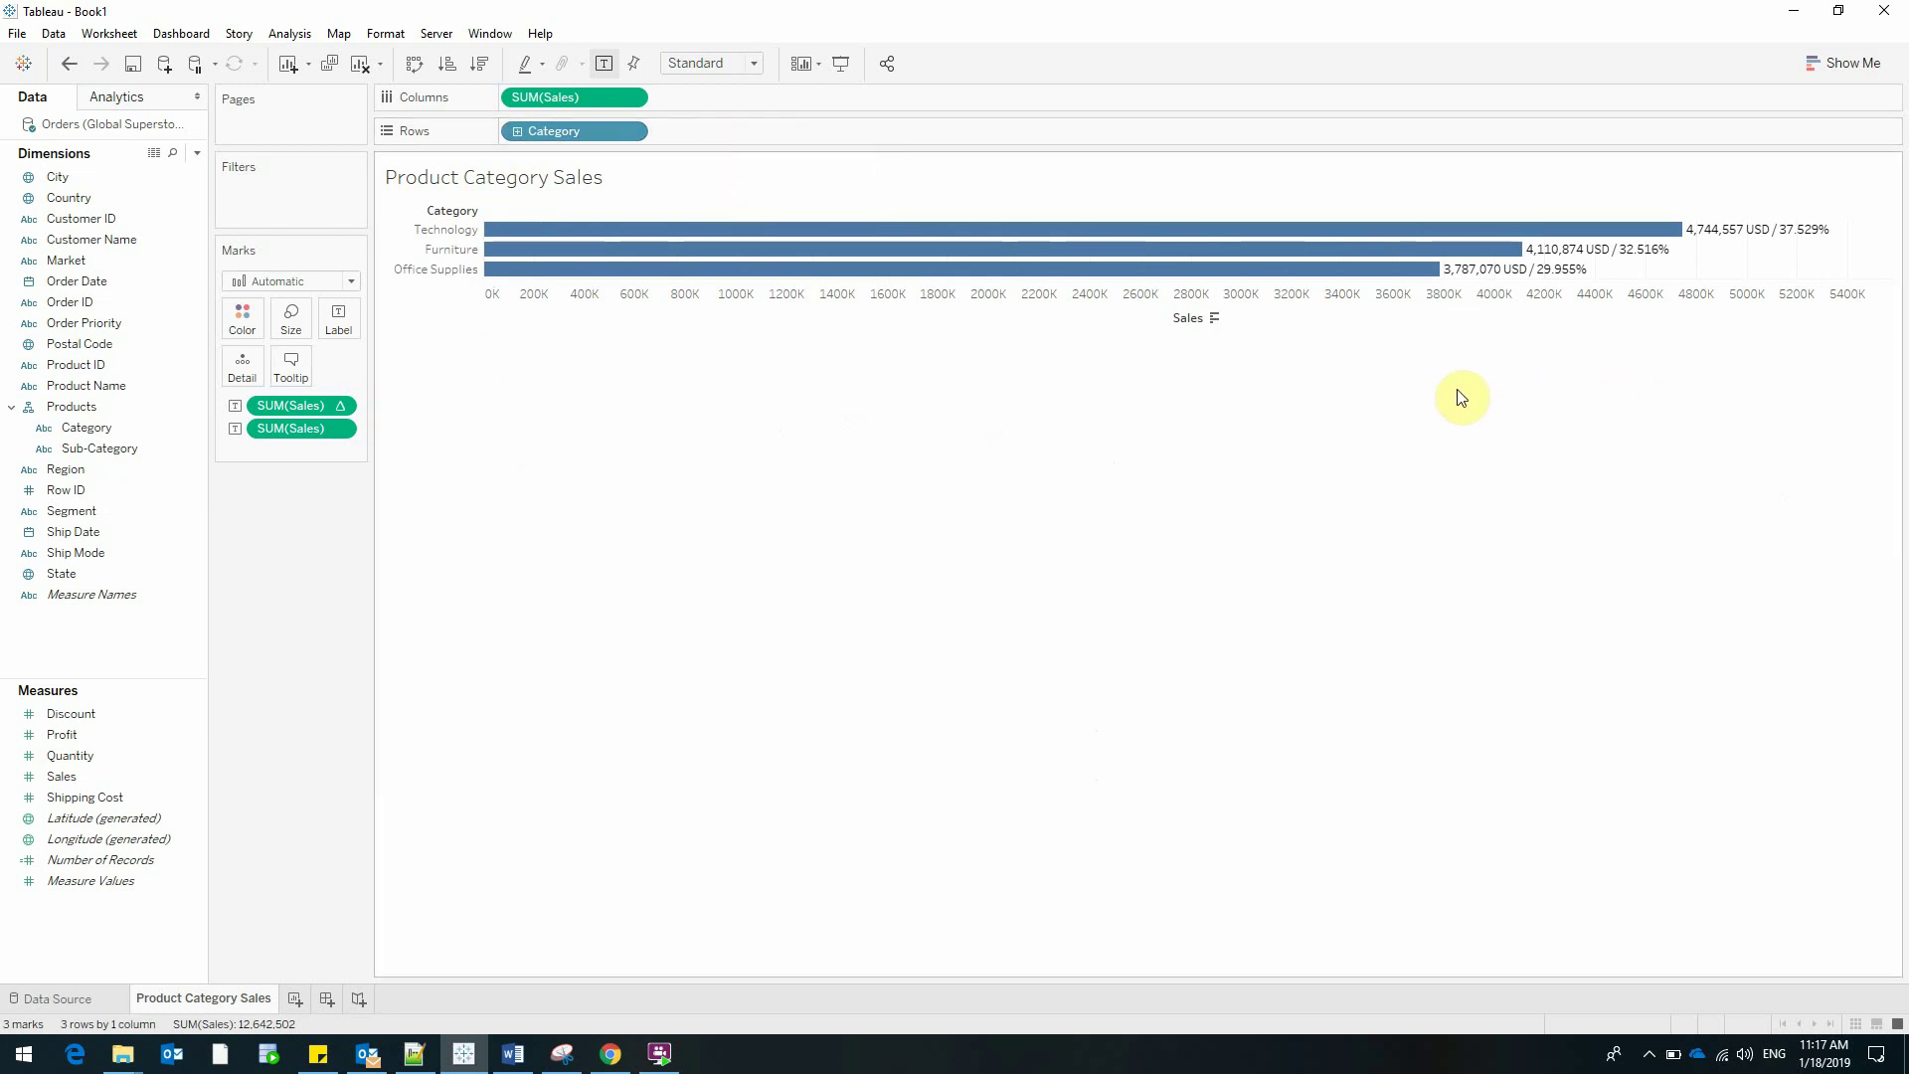
pyautogui.click(517, 131)
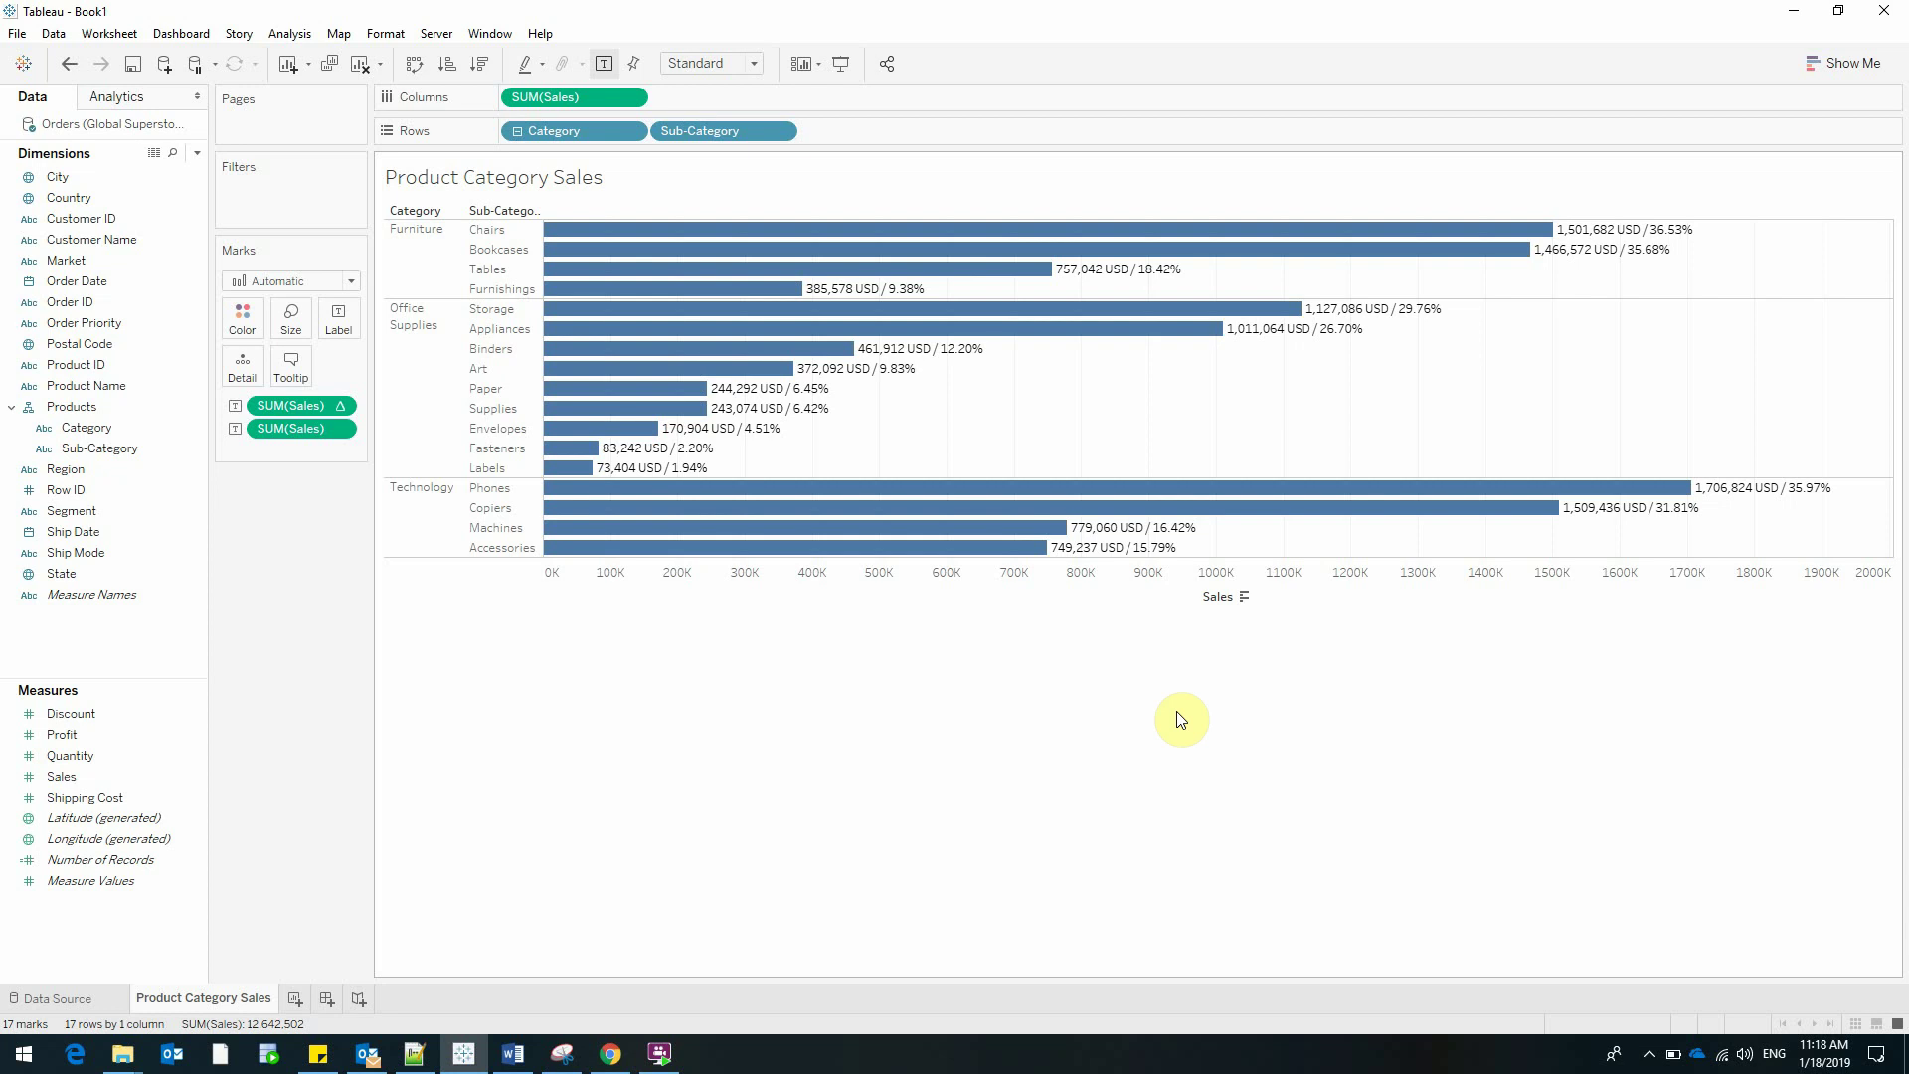
# - Colour the bars by SUM(Profit) and inspect the orange Tables bar with its -64,083 loss
pyautogui.click(59, 735)
pyautogui.moveTo(60, 741); pyautogui.dragTo(240, 336)
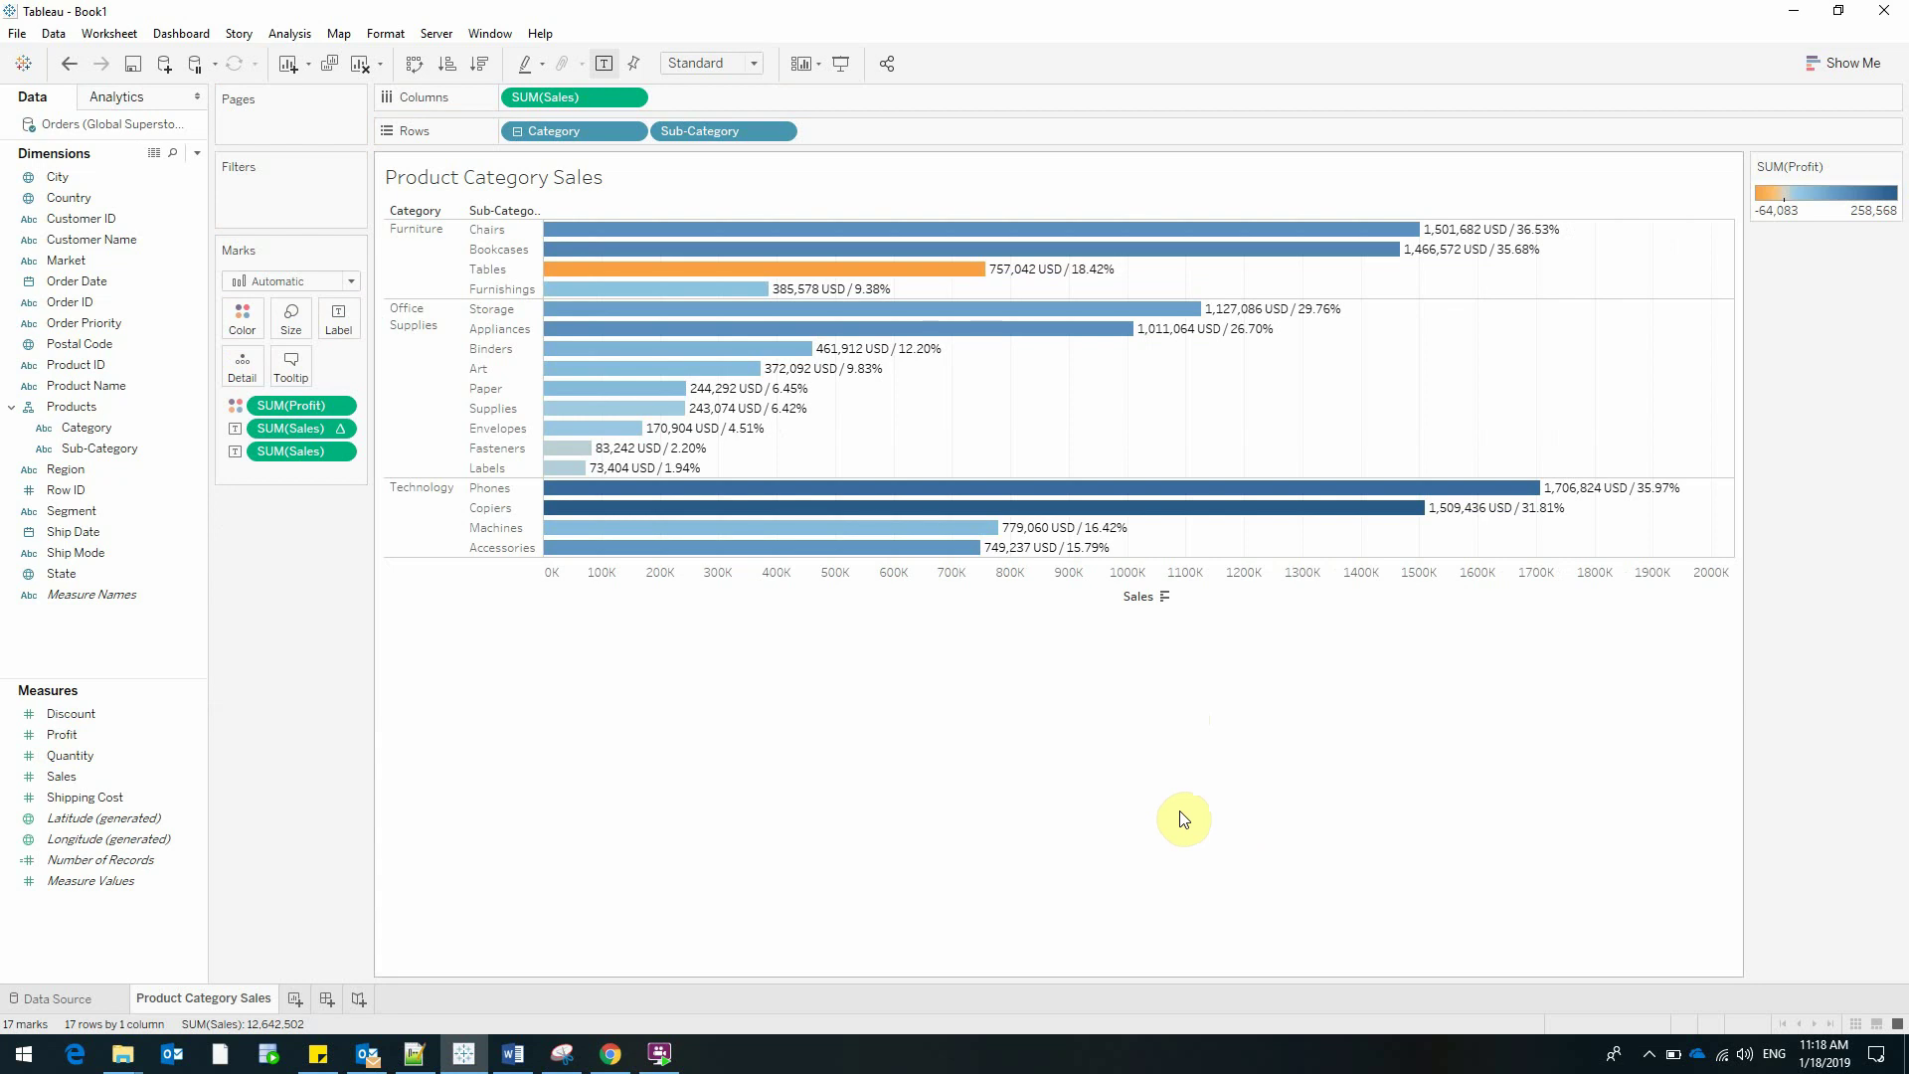
pyautogui.click(895, 269)
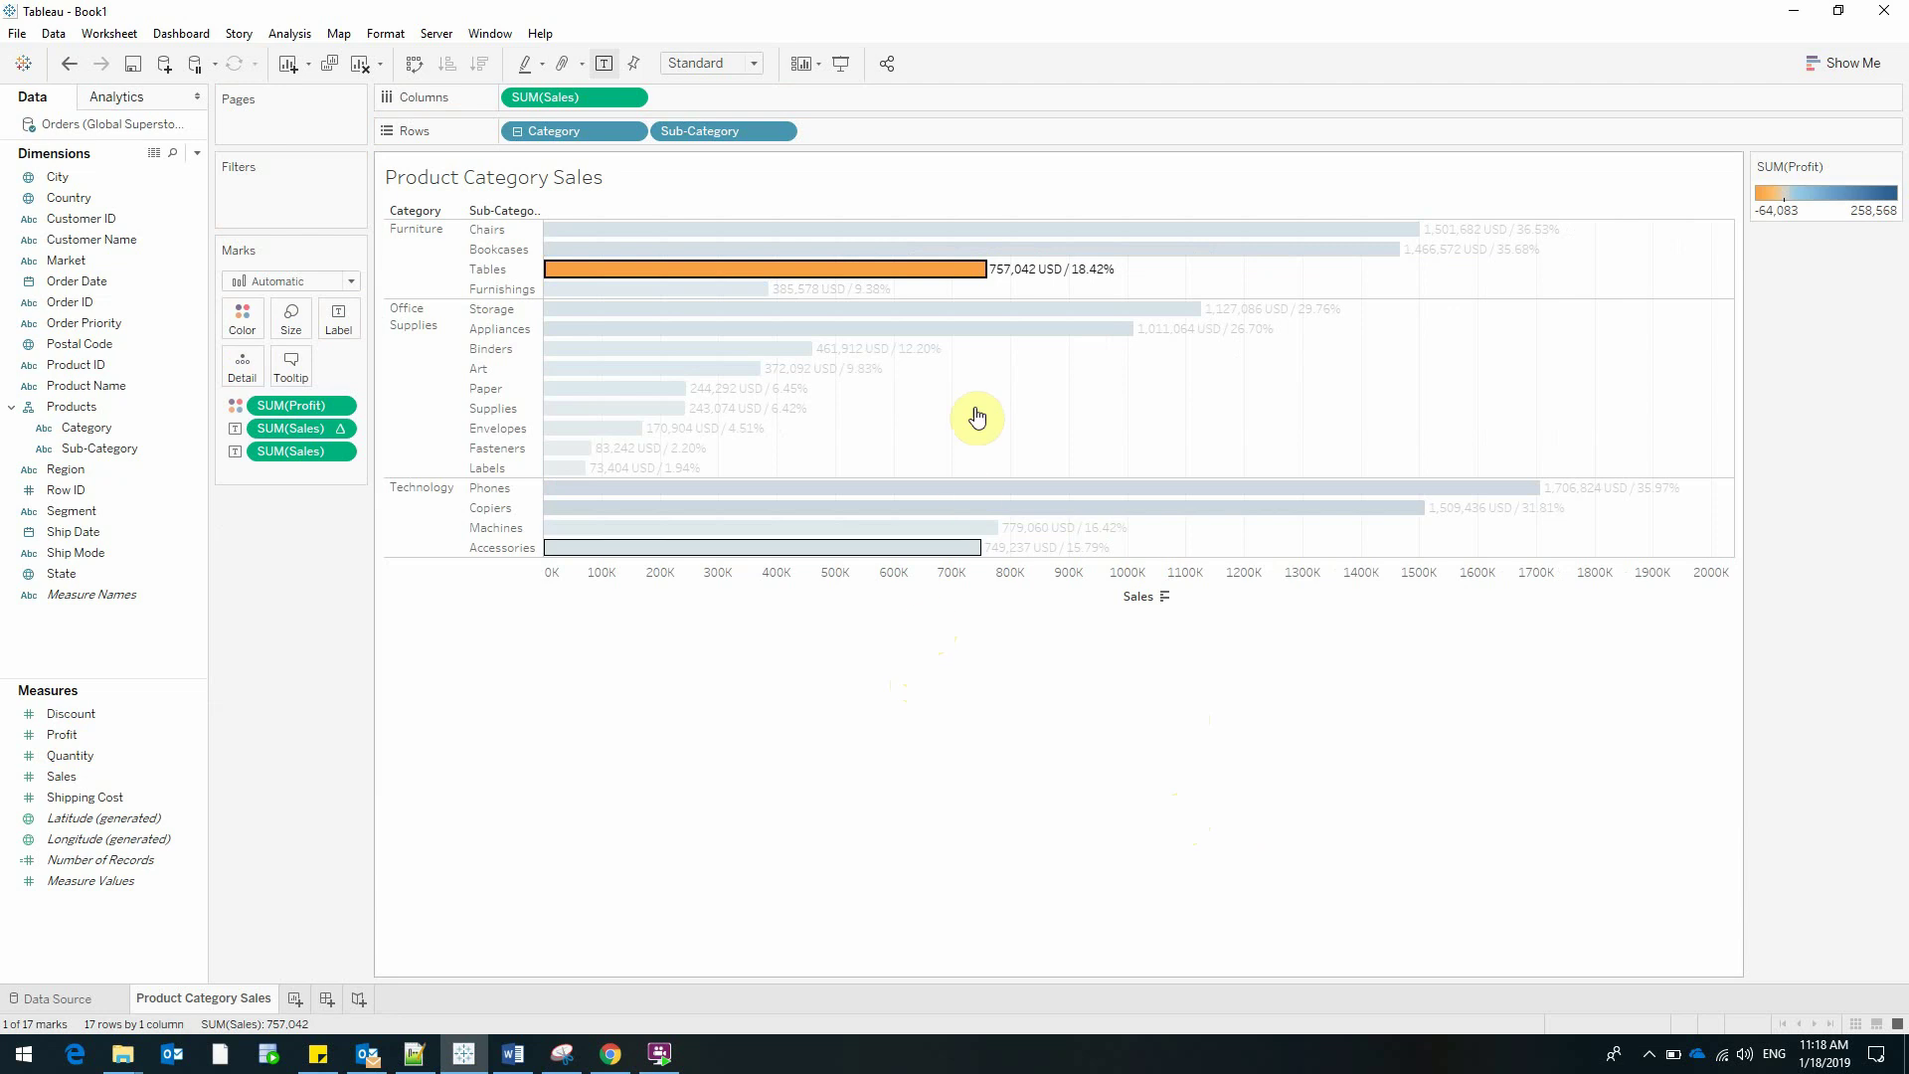
pyautogui.moveTo(970, 278)
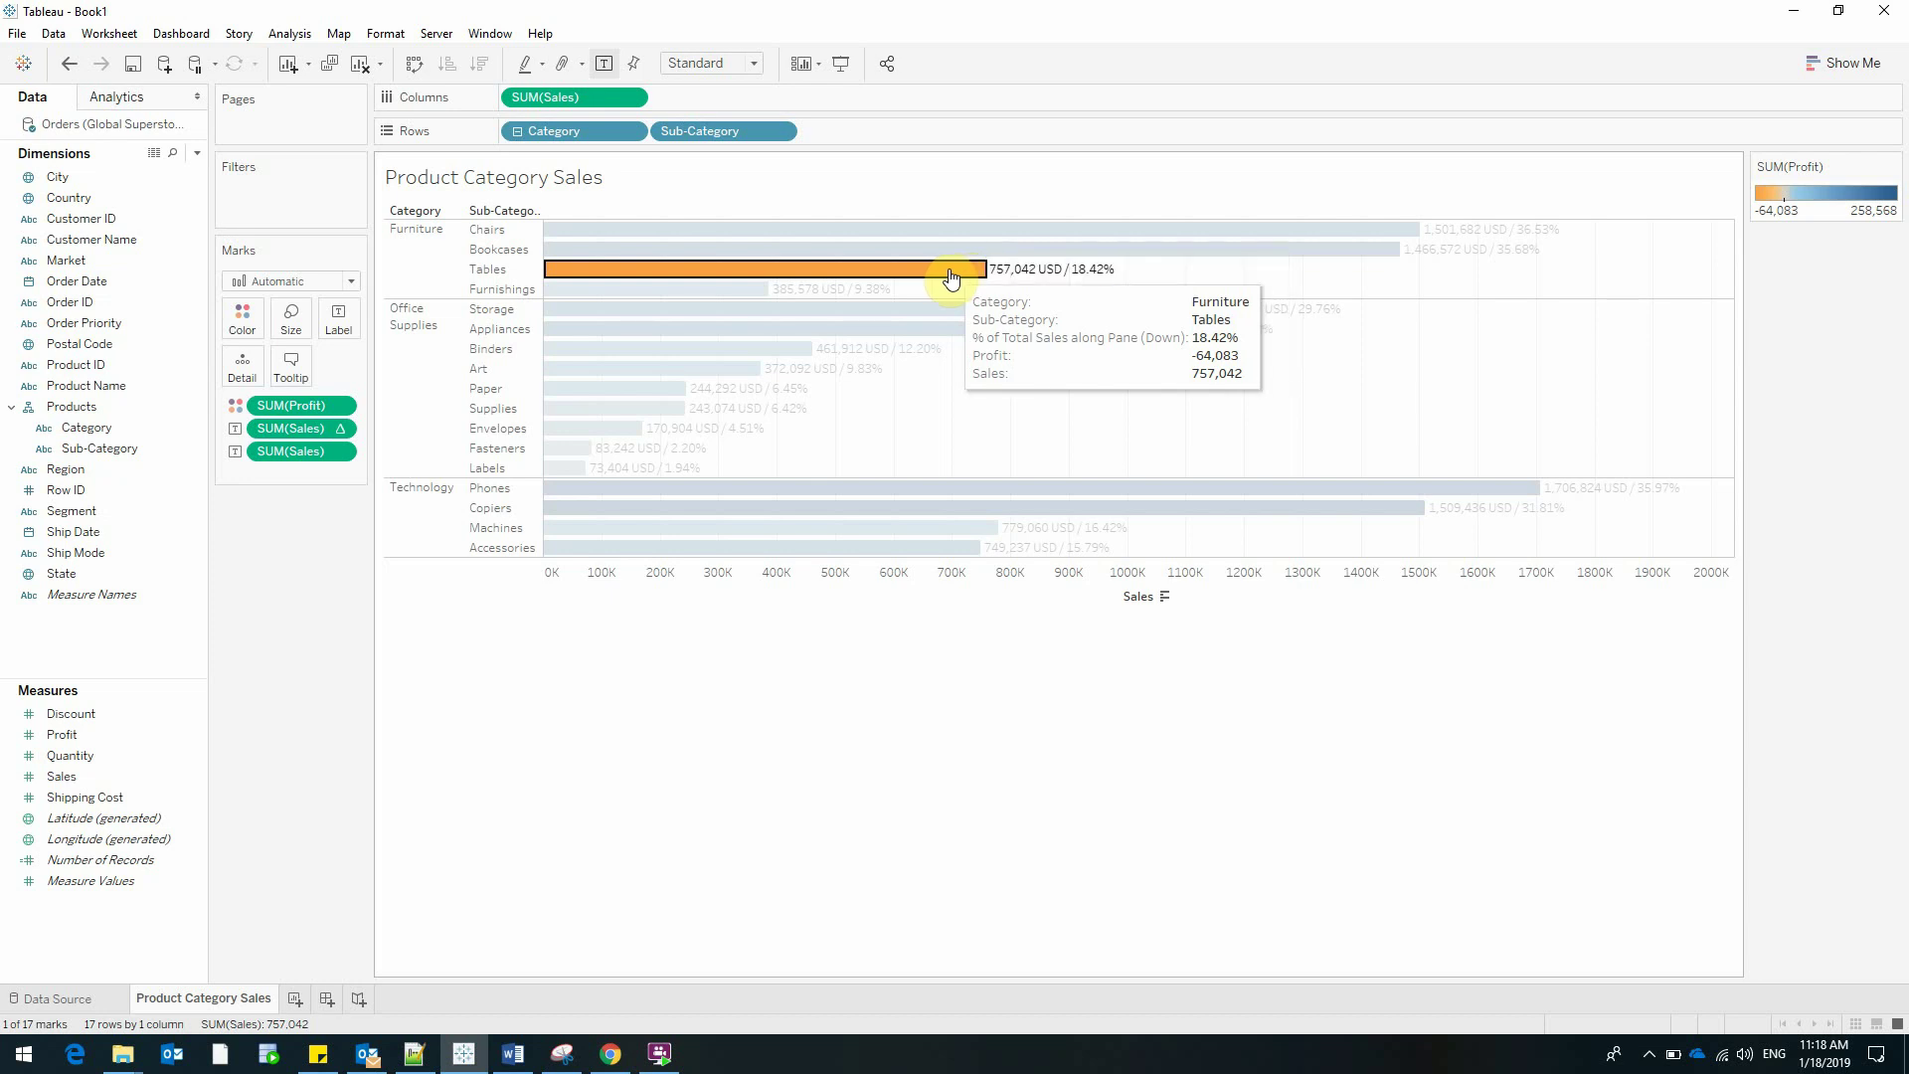
pyautogui.click(955, 269)
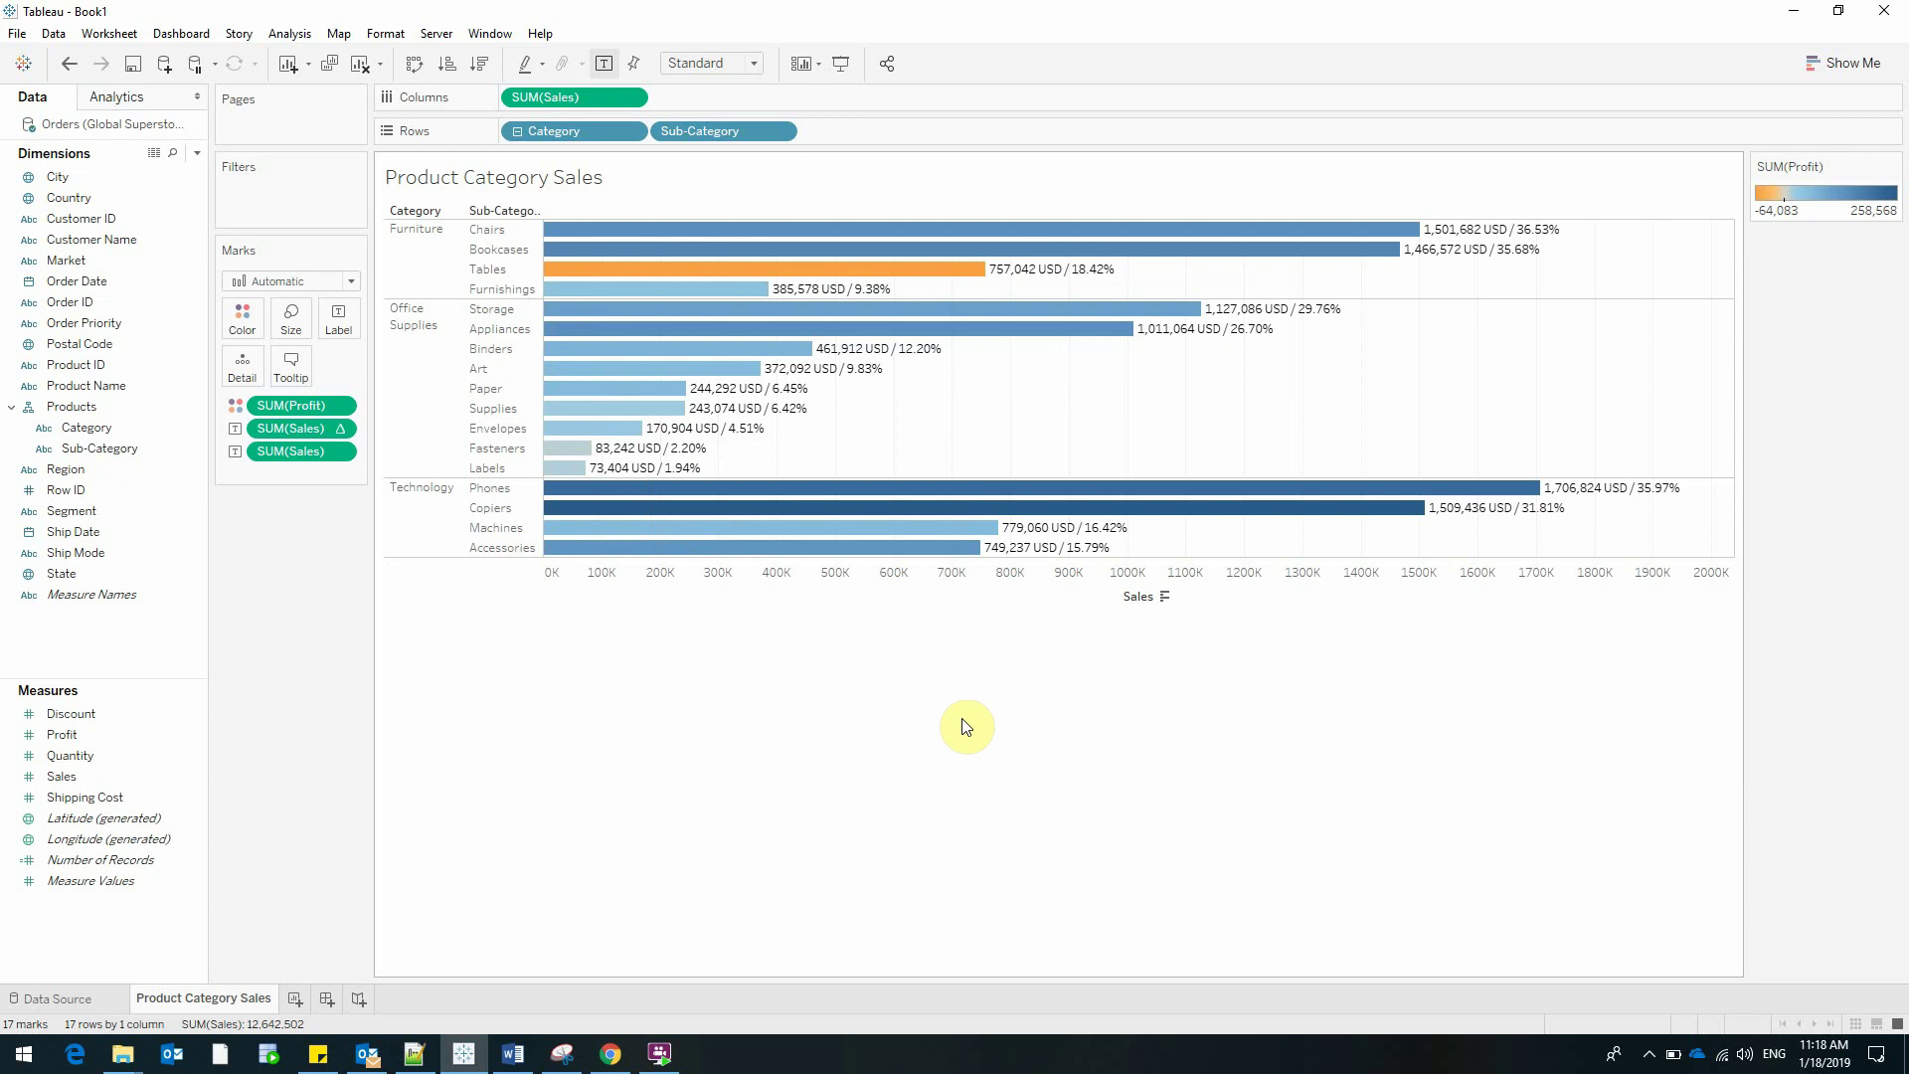
# - Show the Quick Table Calculation options from the SUM(Sales) label pill's menu
pyautogui.click(340, 428)
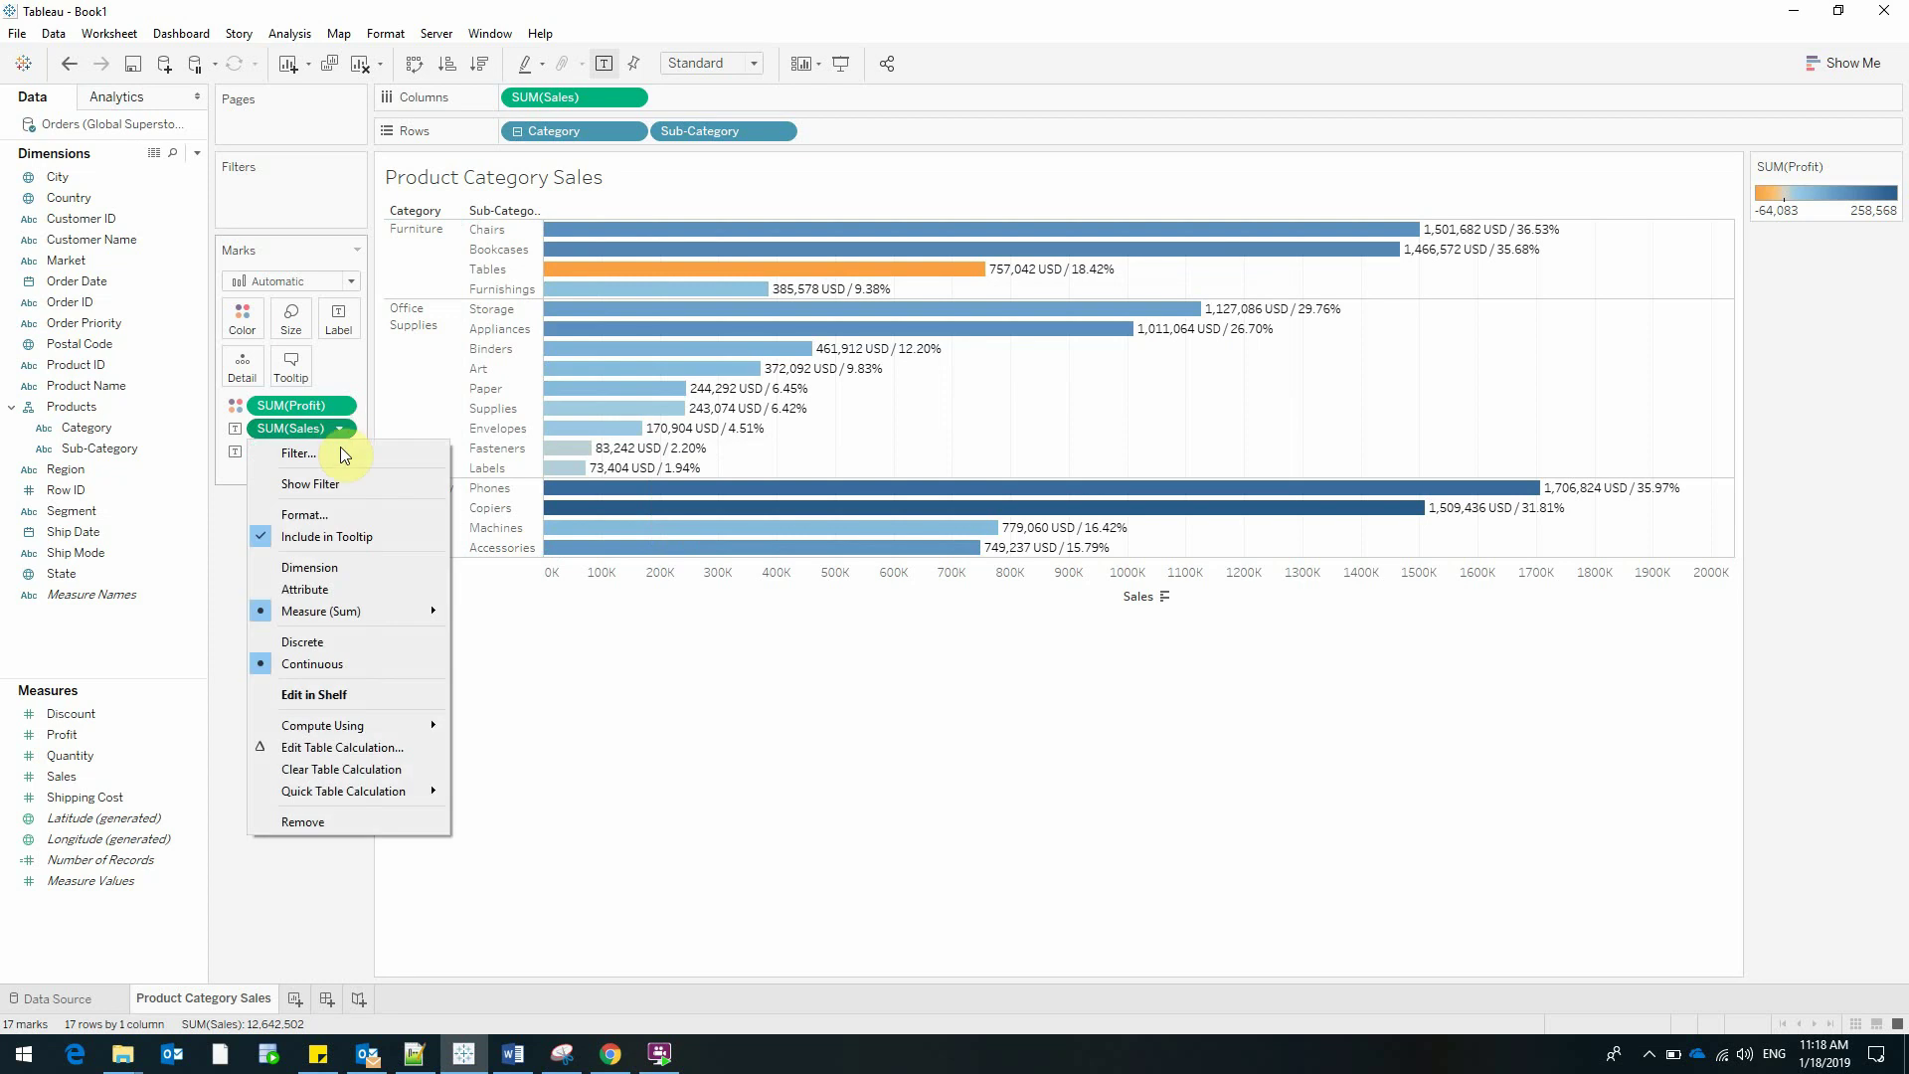
pyautogui.moveTo(378, 794)
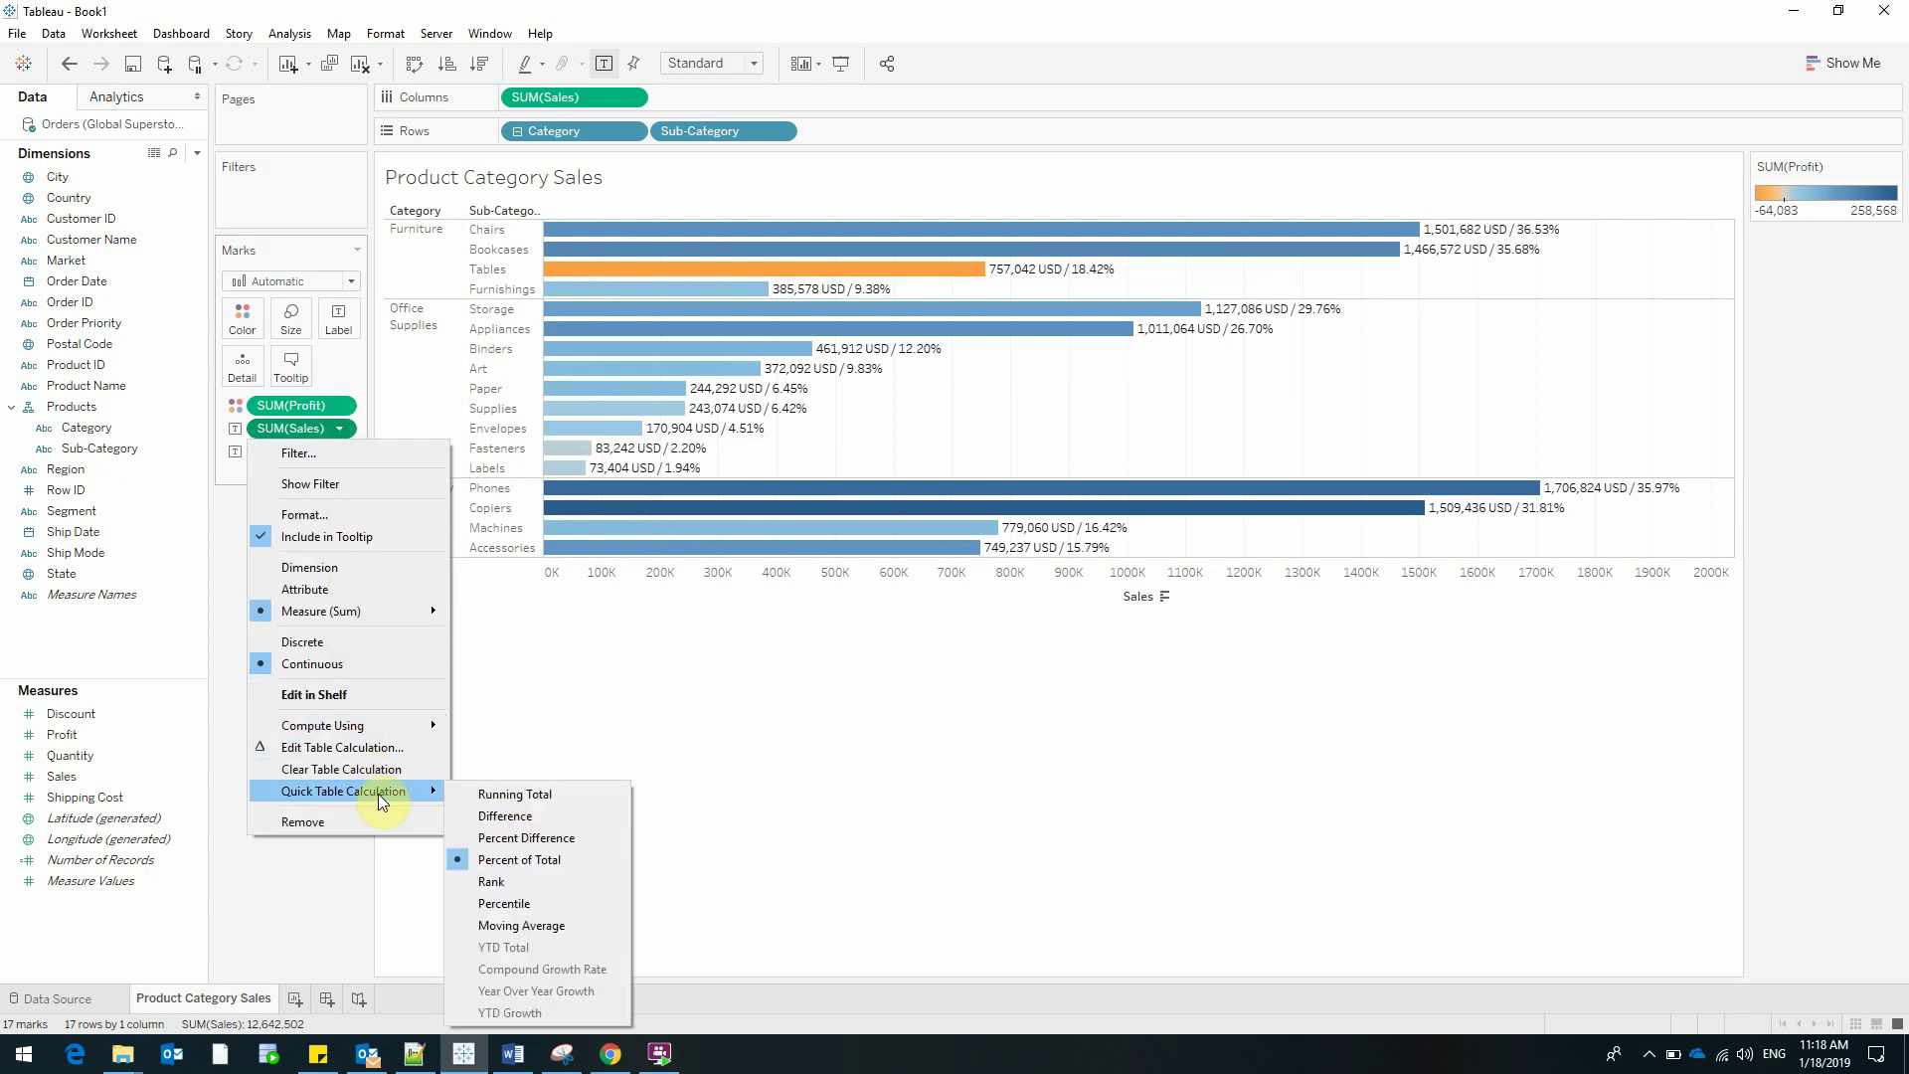